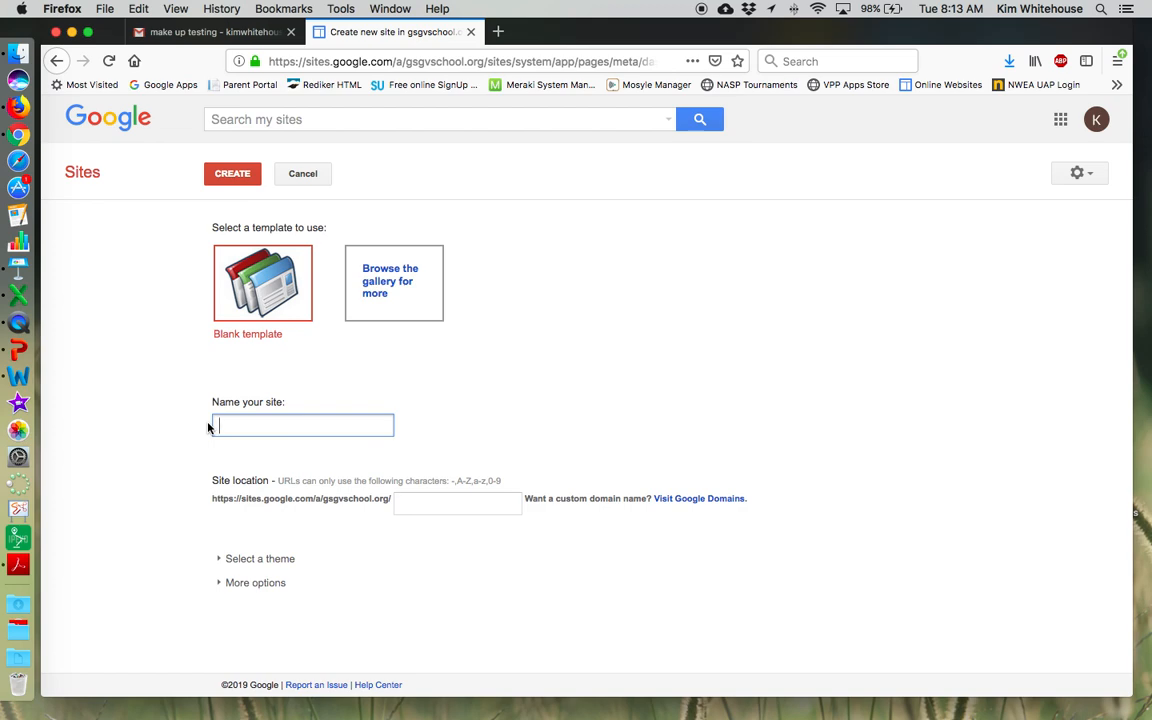
# Create a blank-template site named "Resources - " followed by the owner's first name, using the Ember theme.
pyautogui.write('Resources - ')
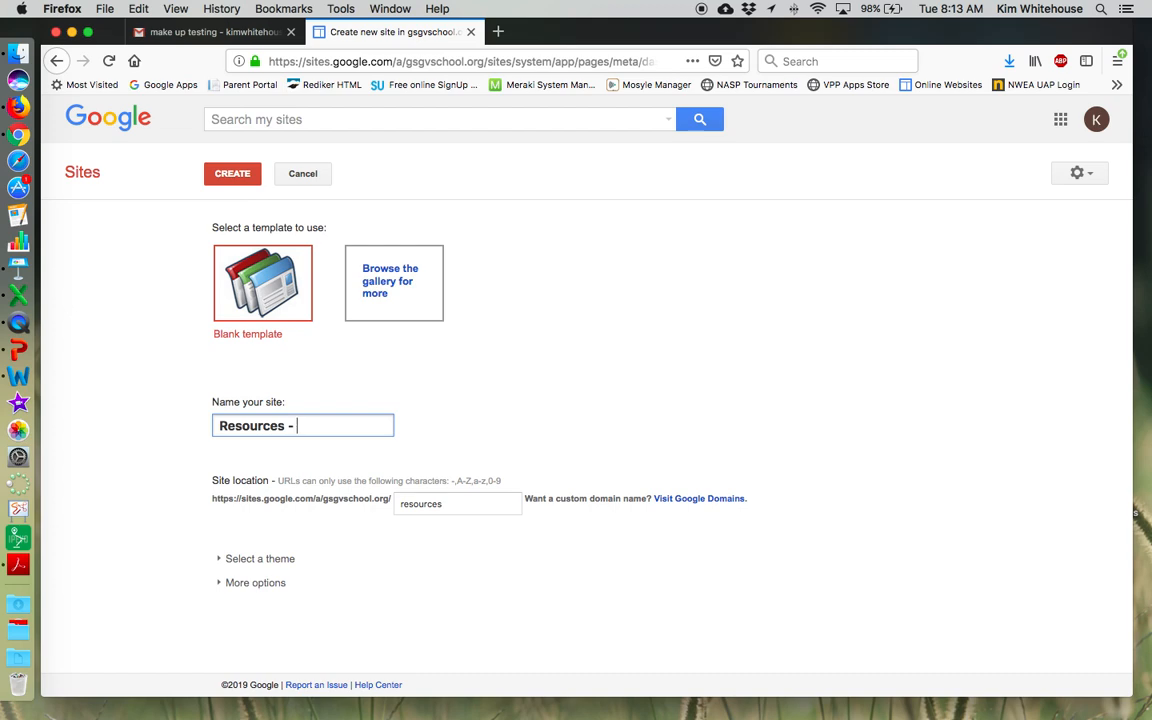
pyautogui.write('Kim')
pyautogui.click(247, 566)
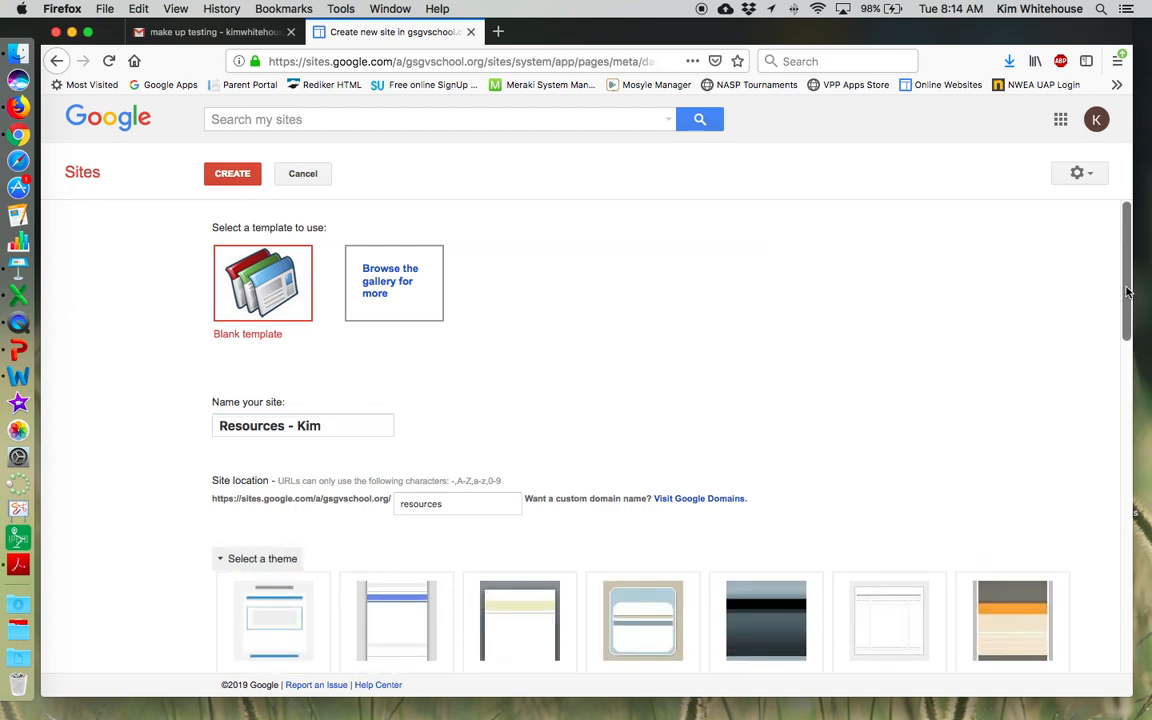
pyautogui.scroll(-5, 1016, 290)
pyautogui.click(1012, 338)
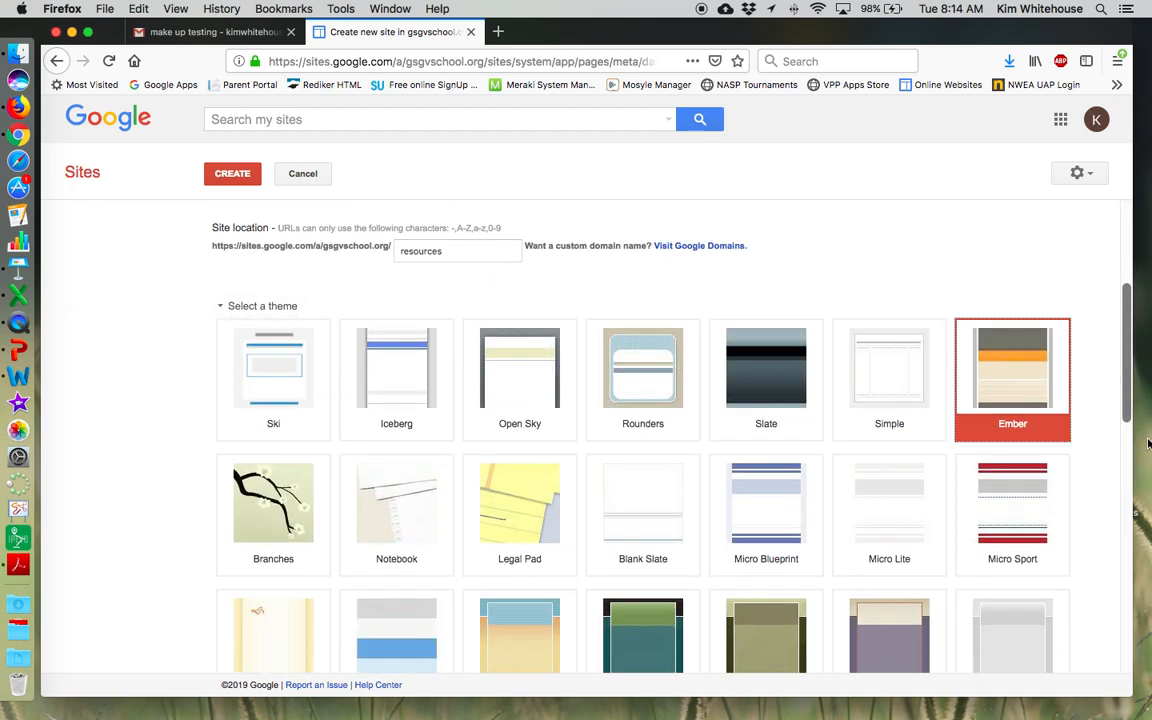
pyautogui.scroll(-6, 1095, 348)
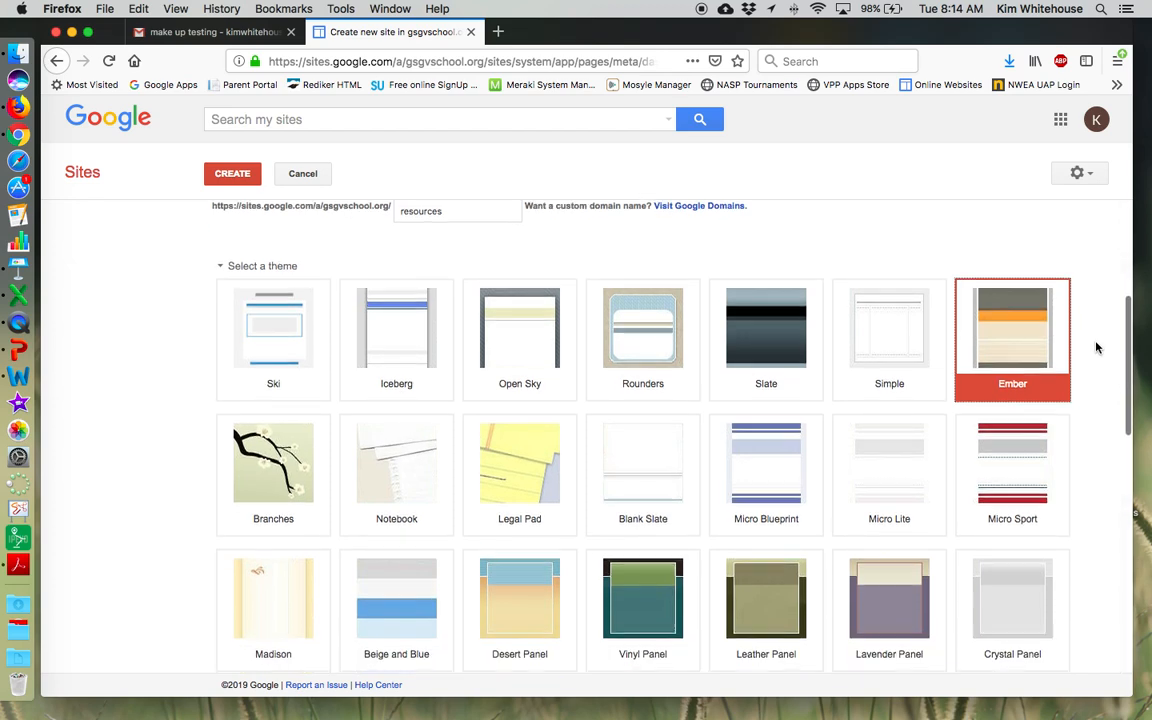
pyautogui.scroll(10, 1096, 347)
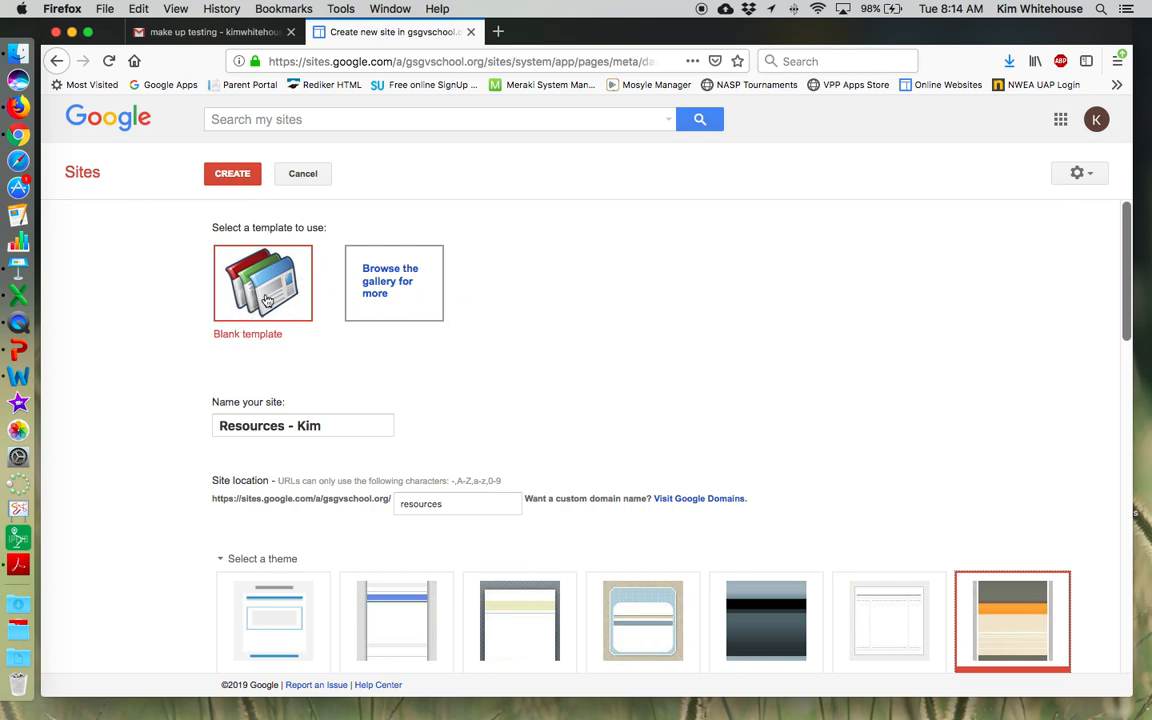
pyautogui.click(232, 175)
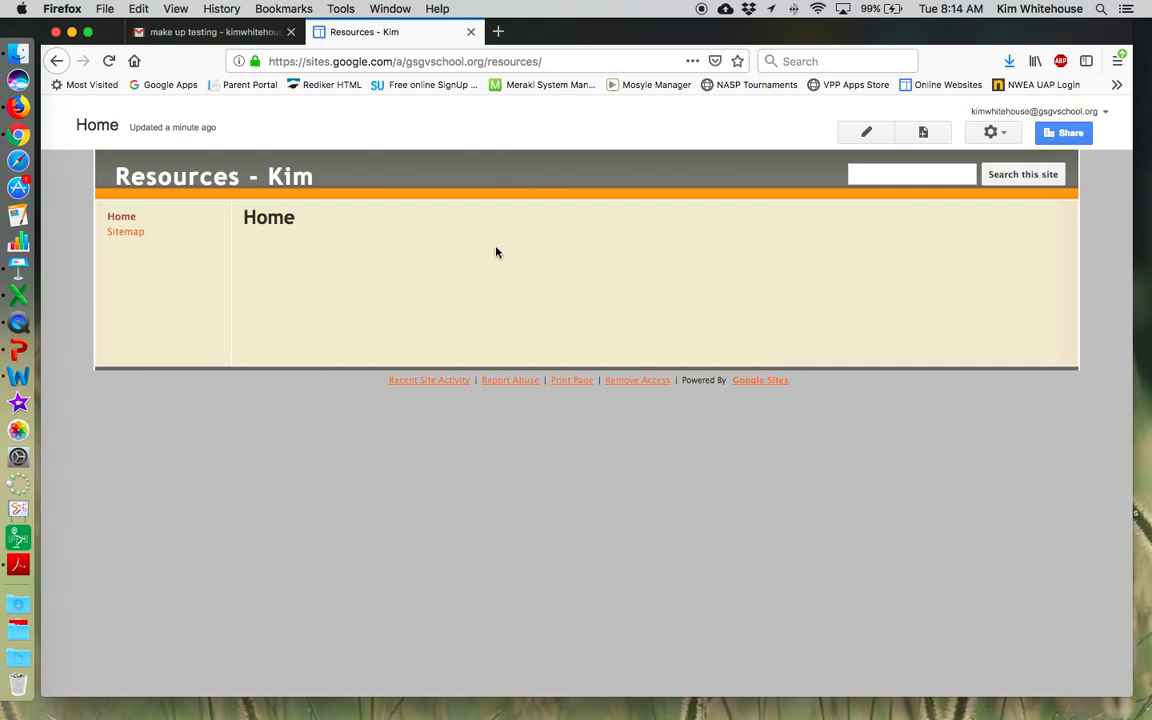
# Open the home page for editing and change its title to "Natural Resources".
pyautogui.click(866, 136)
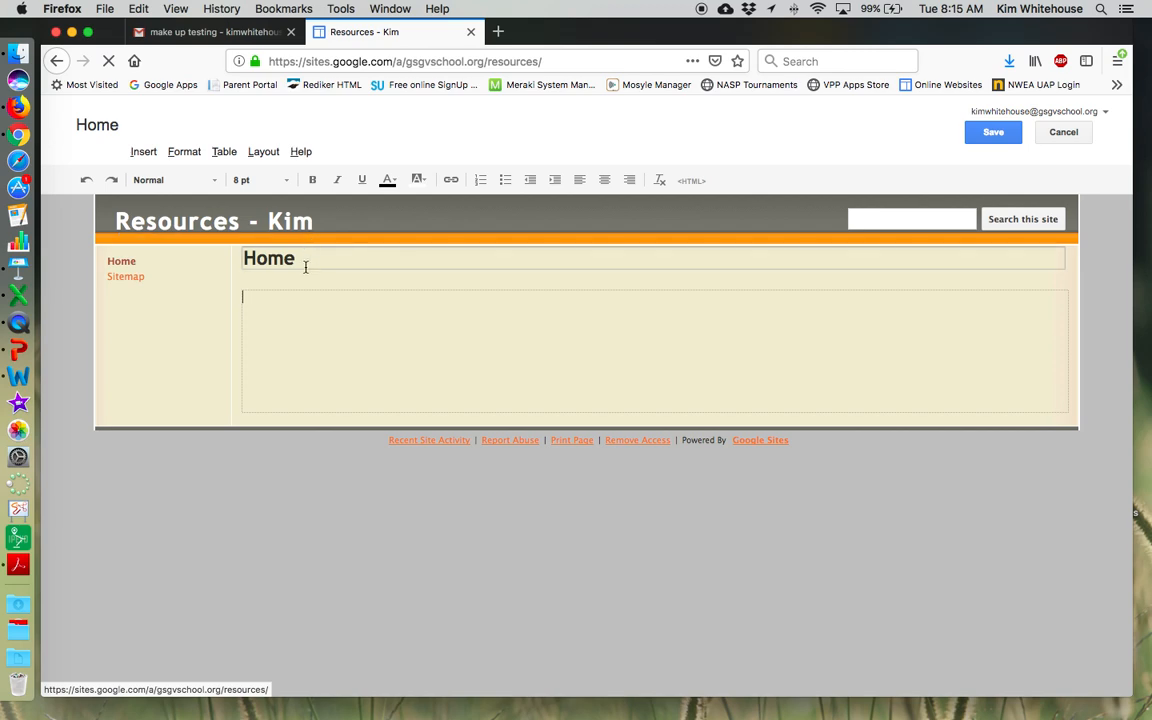
pyautogui.moveTo(311, 260); pyautogui.dragTo(198, 260)
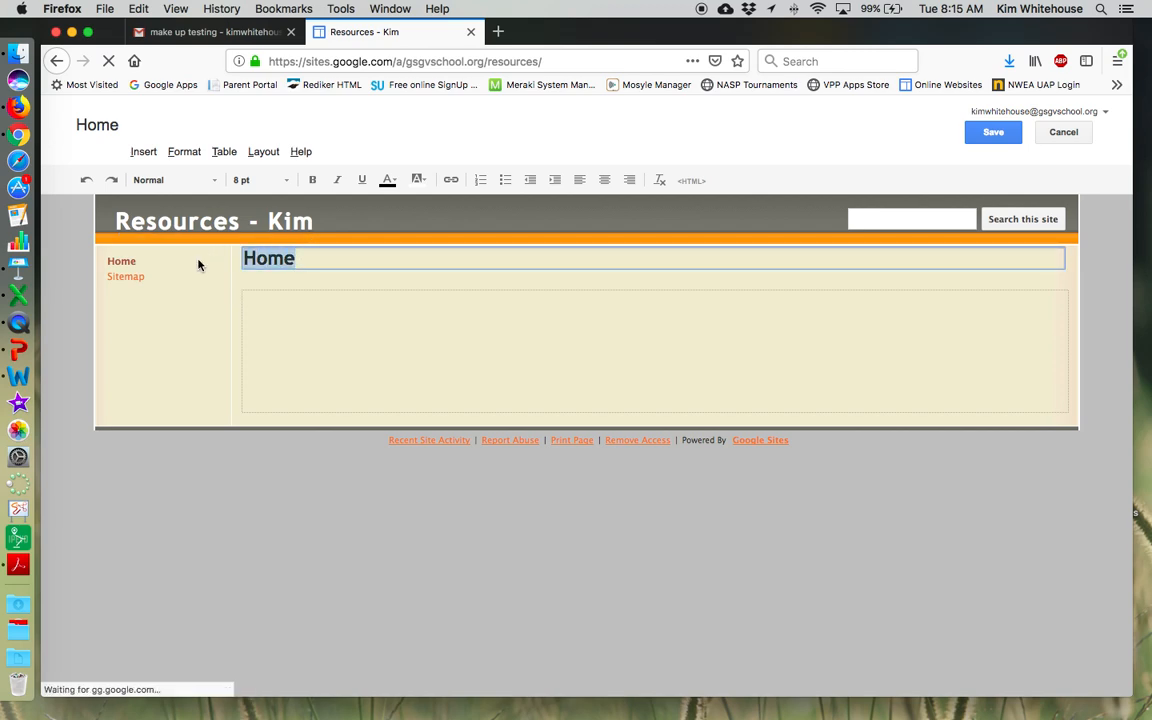
pyautogui.write('Natur')
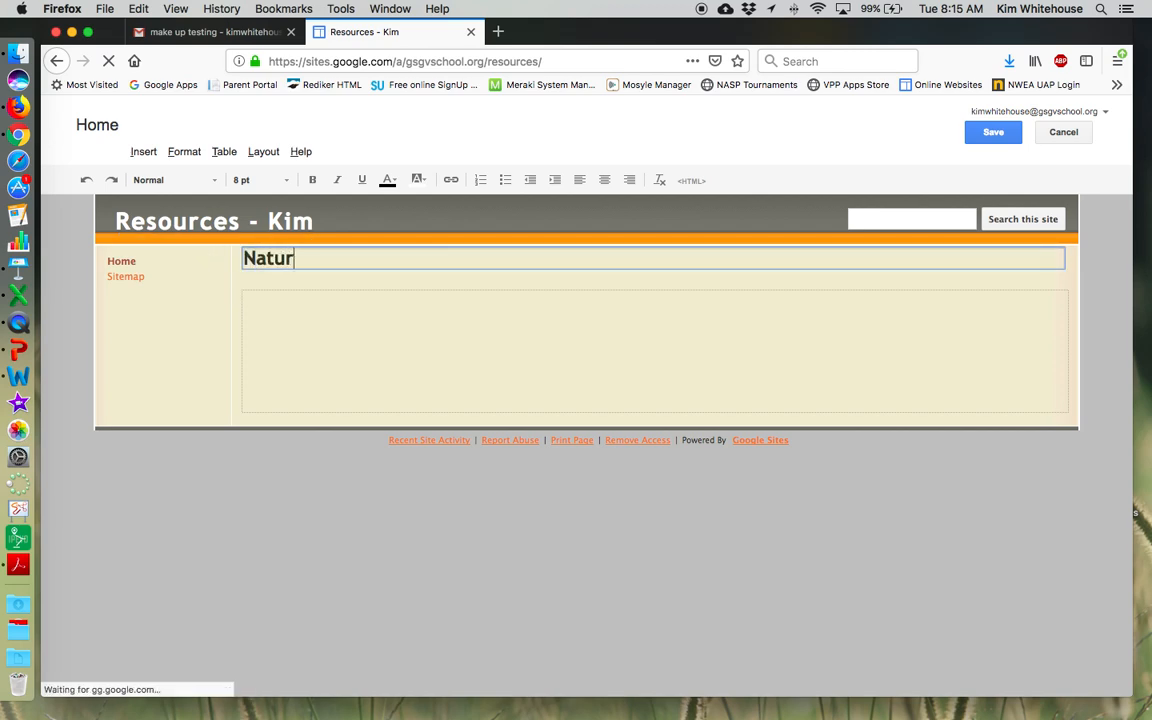
pyautogui.write('al Resour')
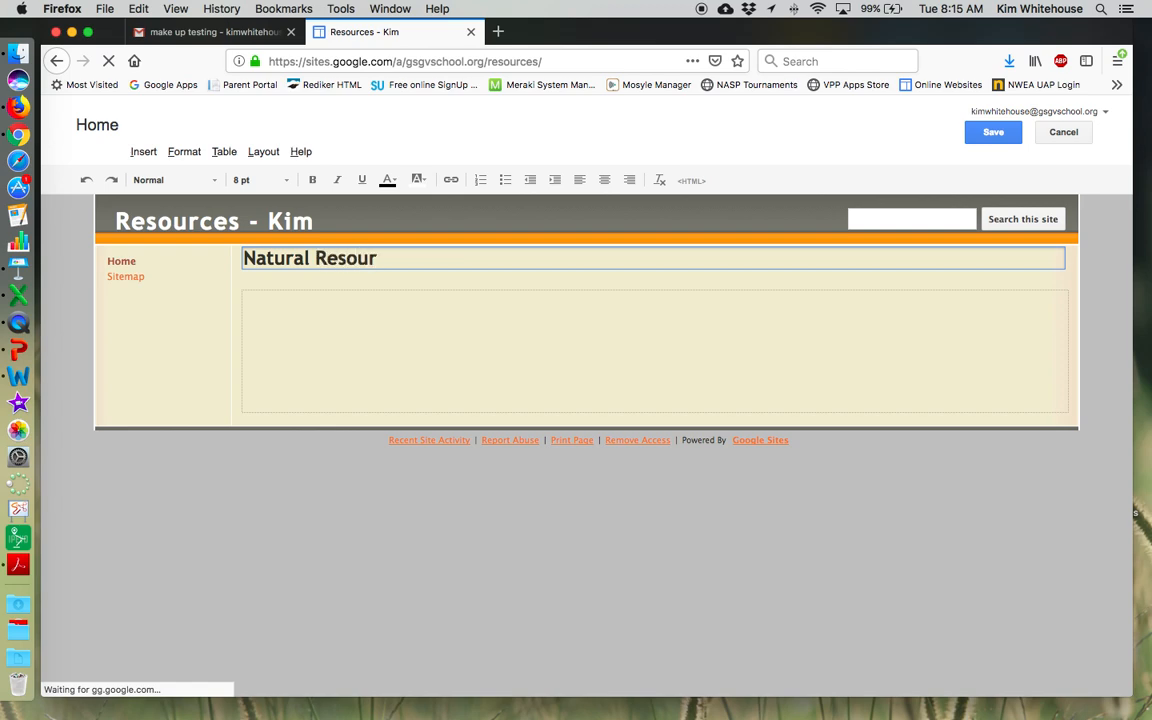
pyautogui.write('ces')
# Write "Welcome to my website. Here you will learn about natural resources." in the page body.
pyautogui.click(275, 331)
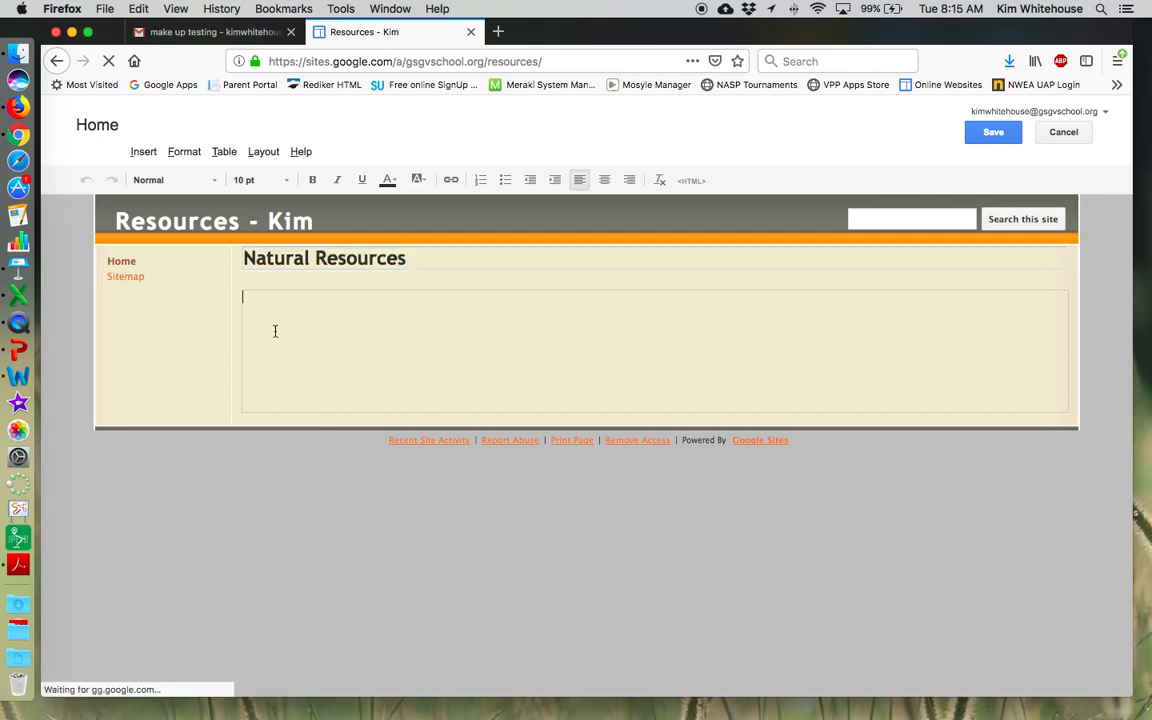
pyautogui.write('Welsoome to my website.  Here yo')
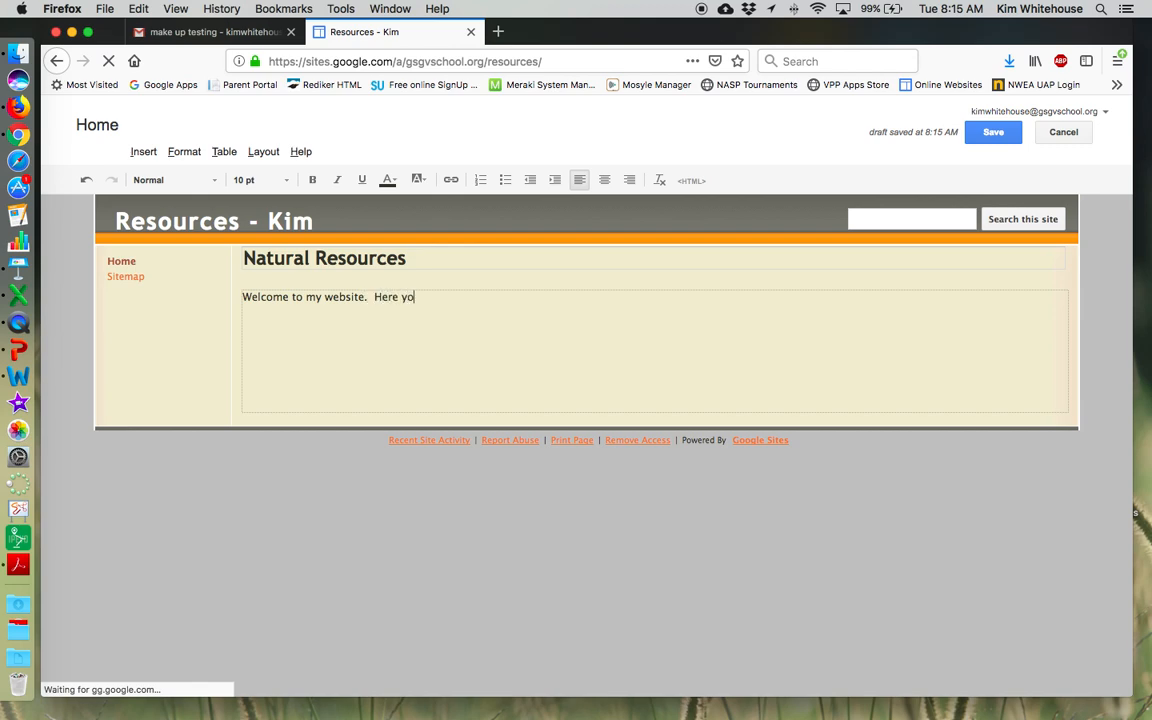
pyautogui.write('u will learn about natural resources.')
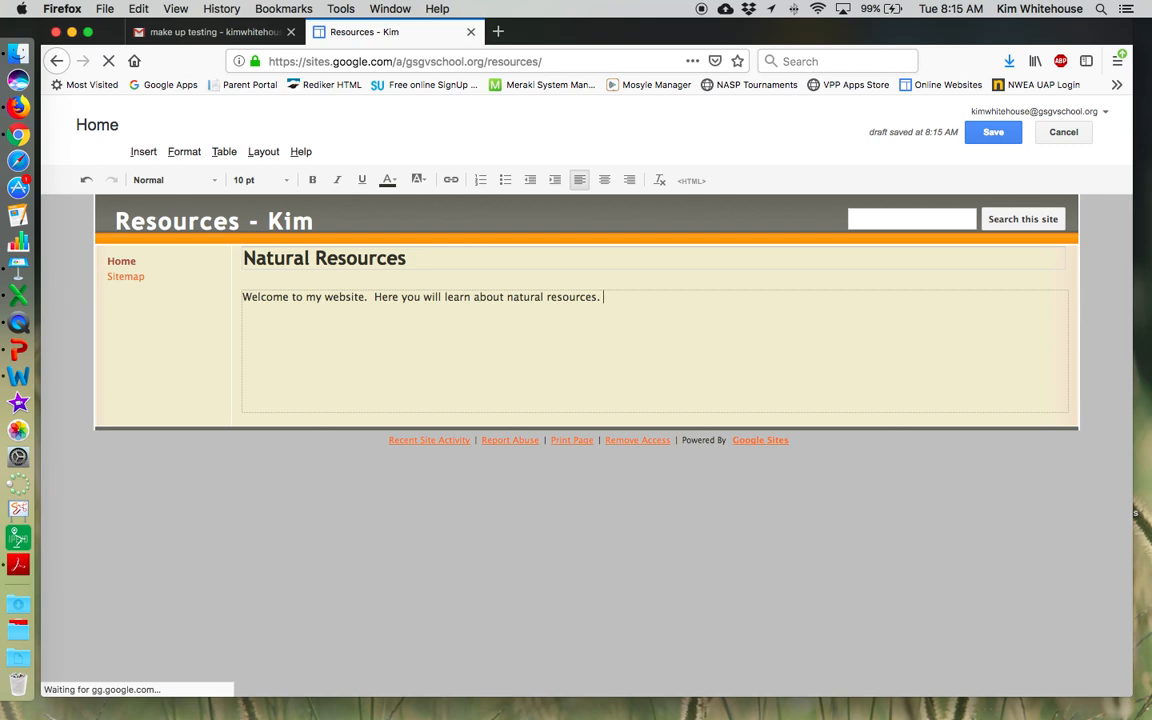
# Continue the body text with "A natural resources is something that is found in nature".
pyautogui.write('A nautr')
pyautogui.press('BackSpace')
pyautogui.press('BackSpace')
pyautogui.press('BackSpace')
pyautogui.write('tr')
pyautogui.write('ural resources')
pyautogui.write(' is some')
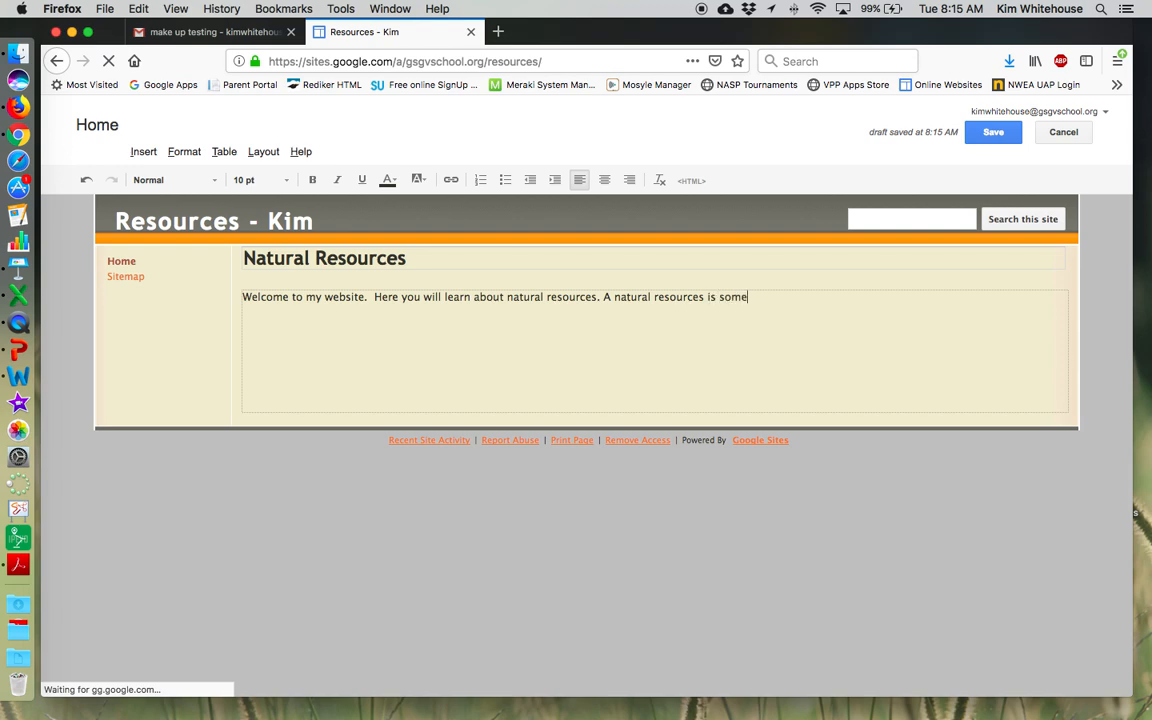
pyautogui.write('thing that is')
pyautogui.write(' fuo')
pyautogui.press('BackSpace')
pyautogui.press('BackSpace')
pyautogui.write('ources is something that is found in nature')
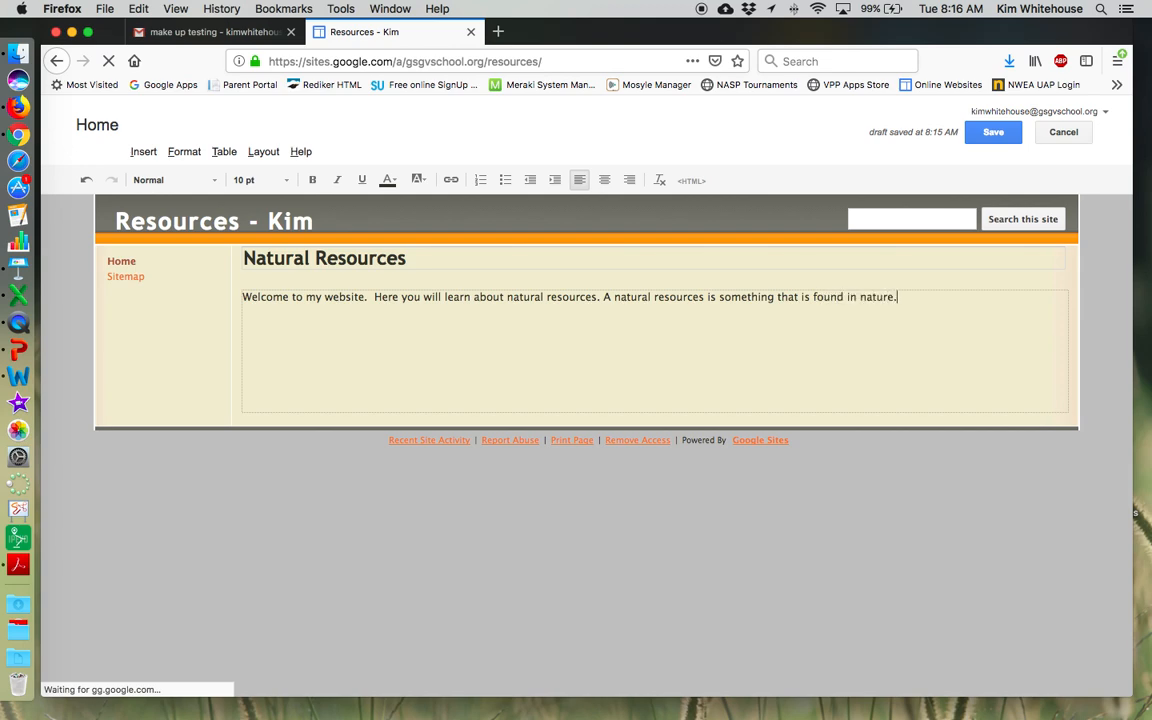
# Add the sentence "All materials originally came from nature." to the body, fixing the spelling of "originally" with the suggested correction.
pyautogui.write('. All materials orginall')
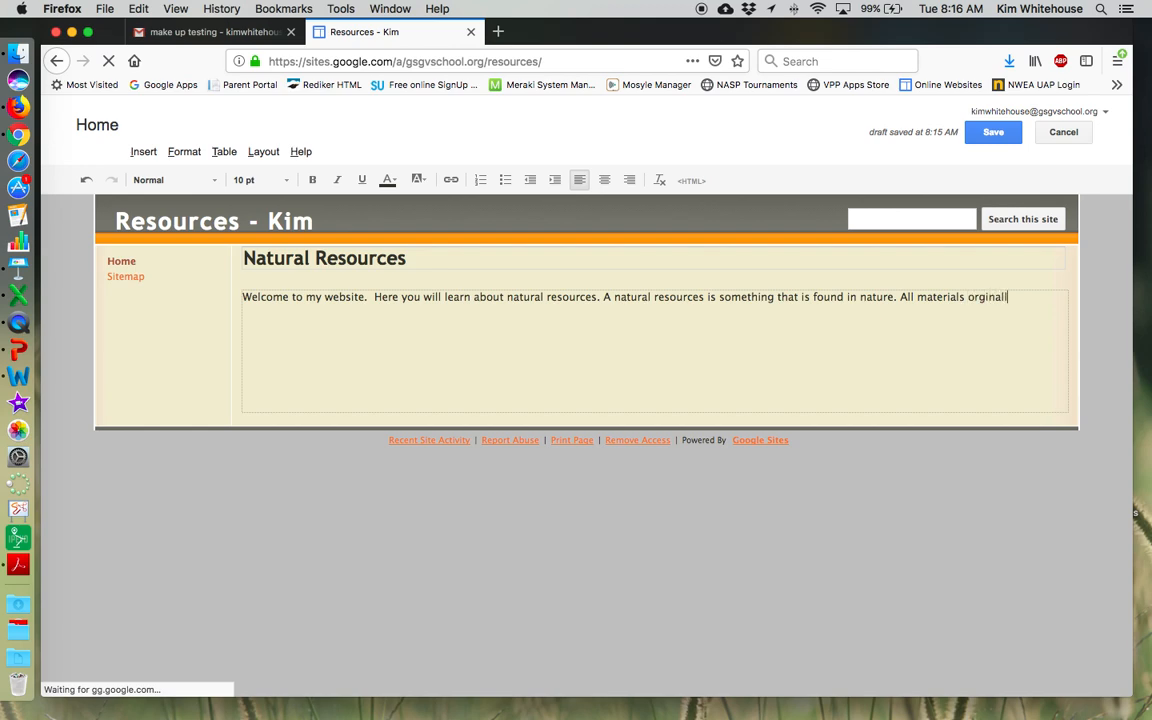
pyautogui.write('y came from nature.')
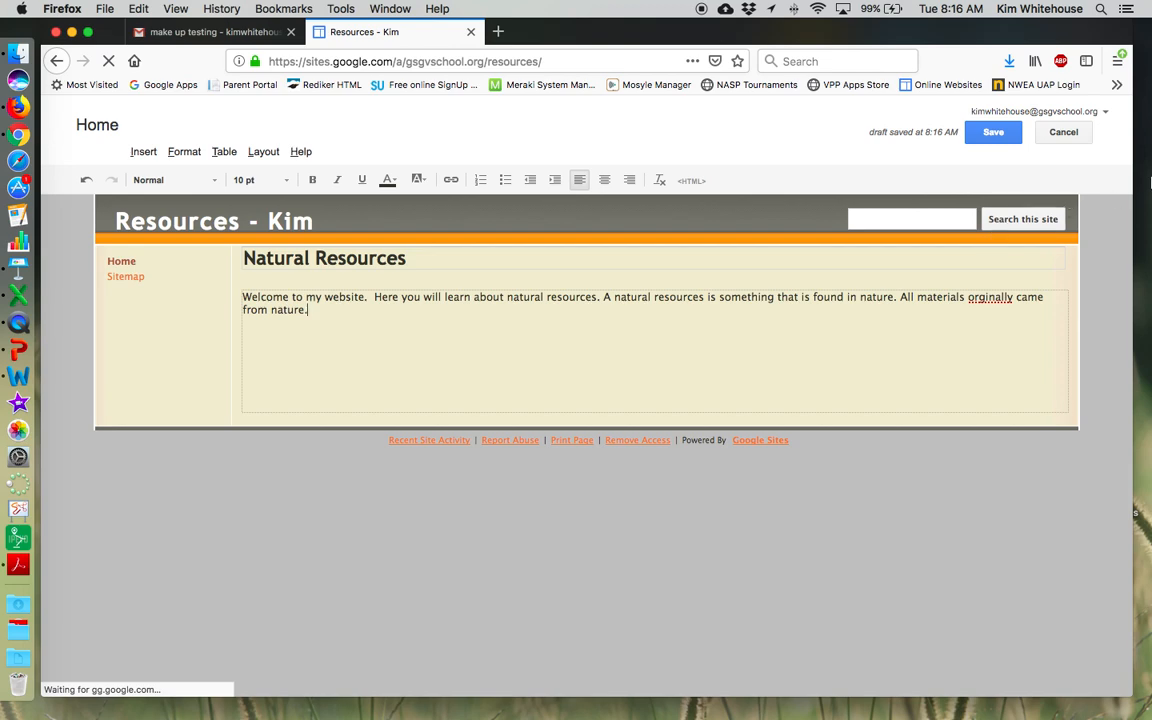
pyautogui.rightClick(996, 297)
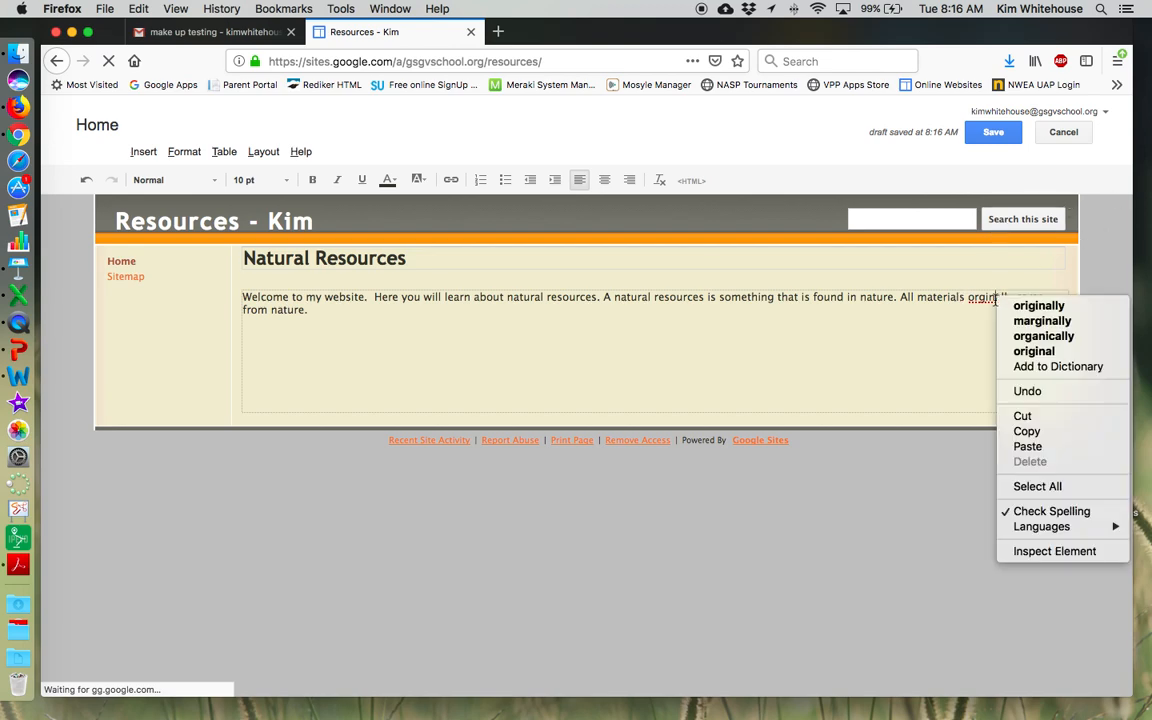
pyautogui.click(1058, 305)
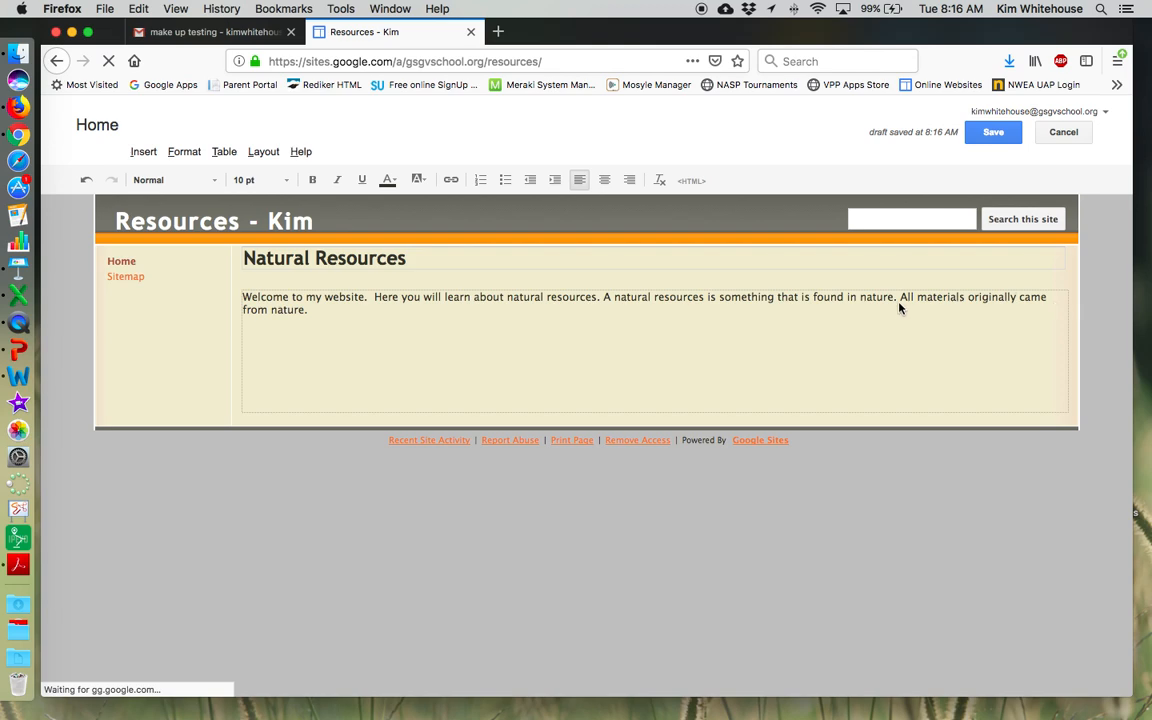
# Format the whole body paragraph as 18 pt Trebuchet and save the page.
pyautogui.moveTo(334, 321); pyautogui.dragTo(249, 297)
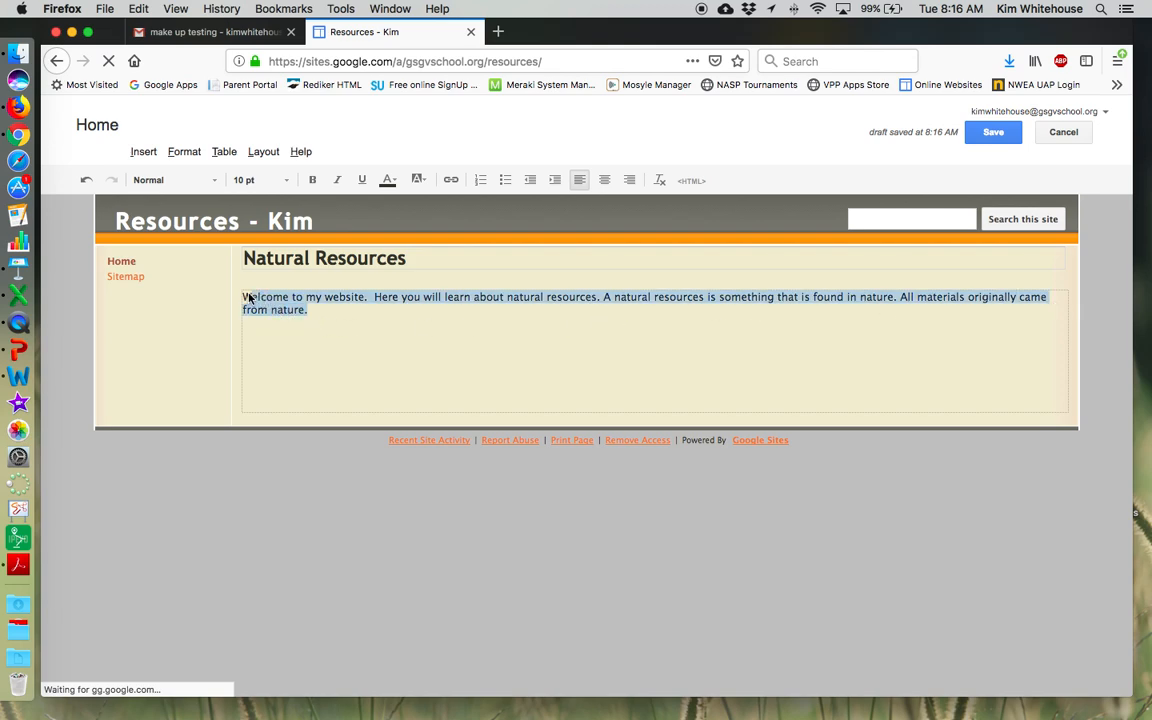
pyautogui.click(284, 180)
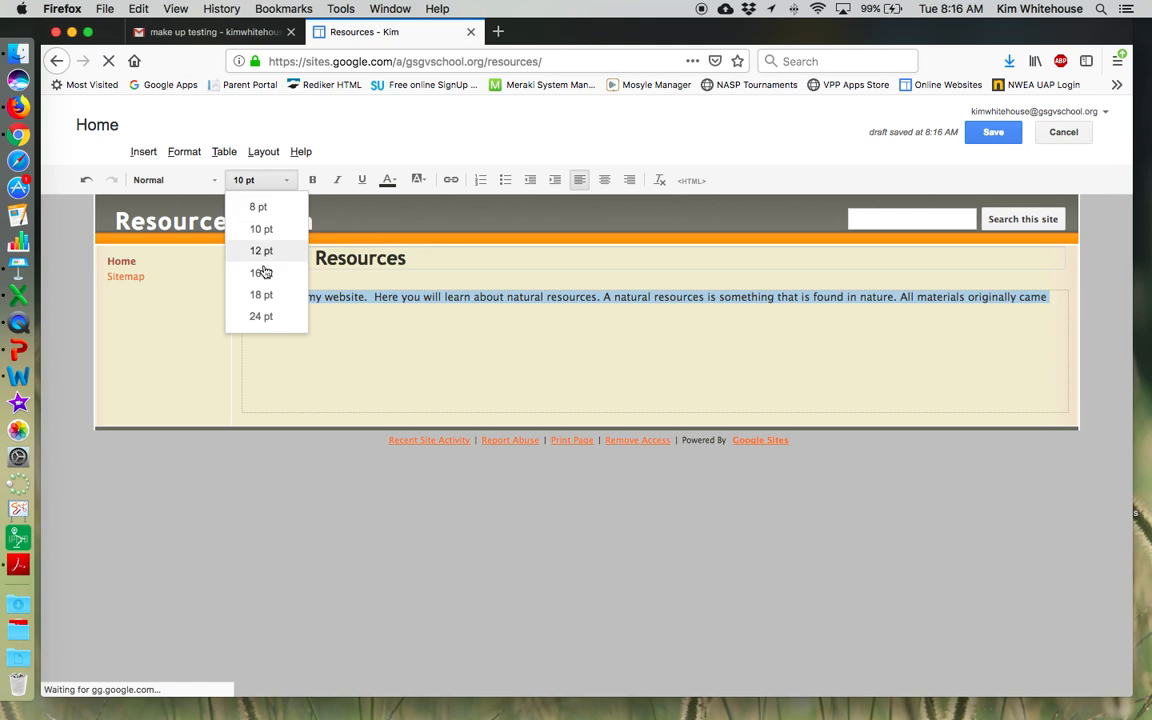
pyautogui.click(261, 295)
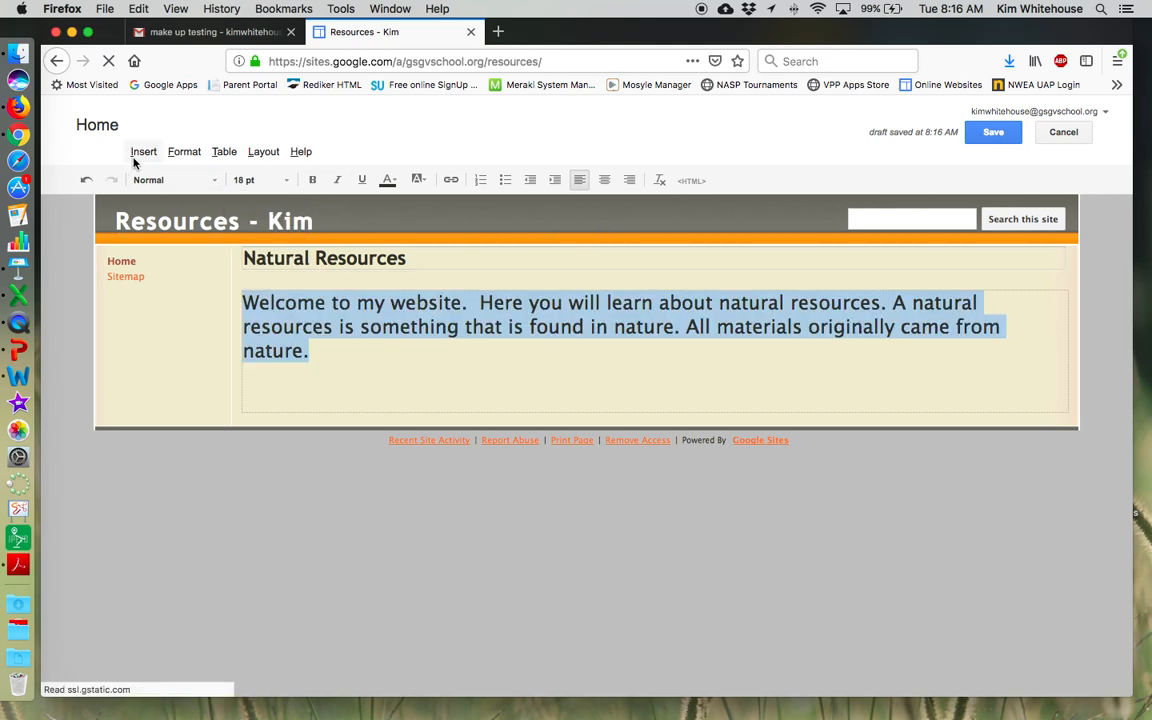
pyautogui.click(168, 182)
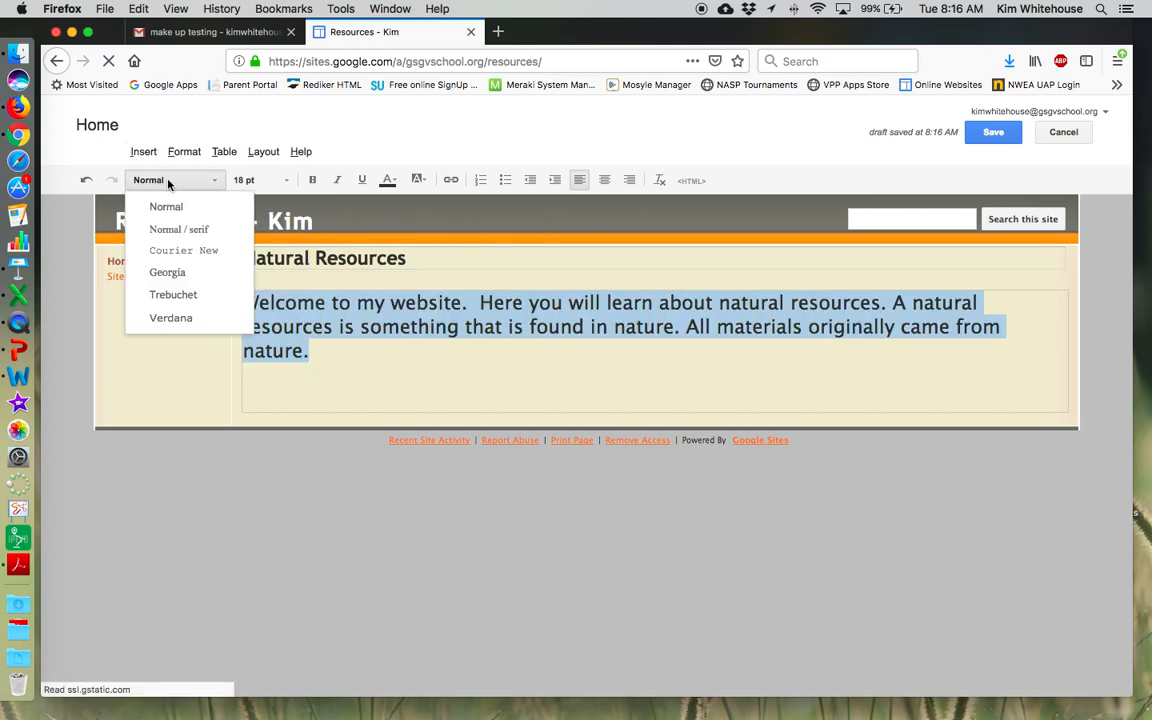
pyautogui.click(170, 295)
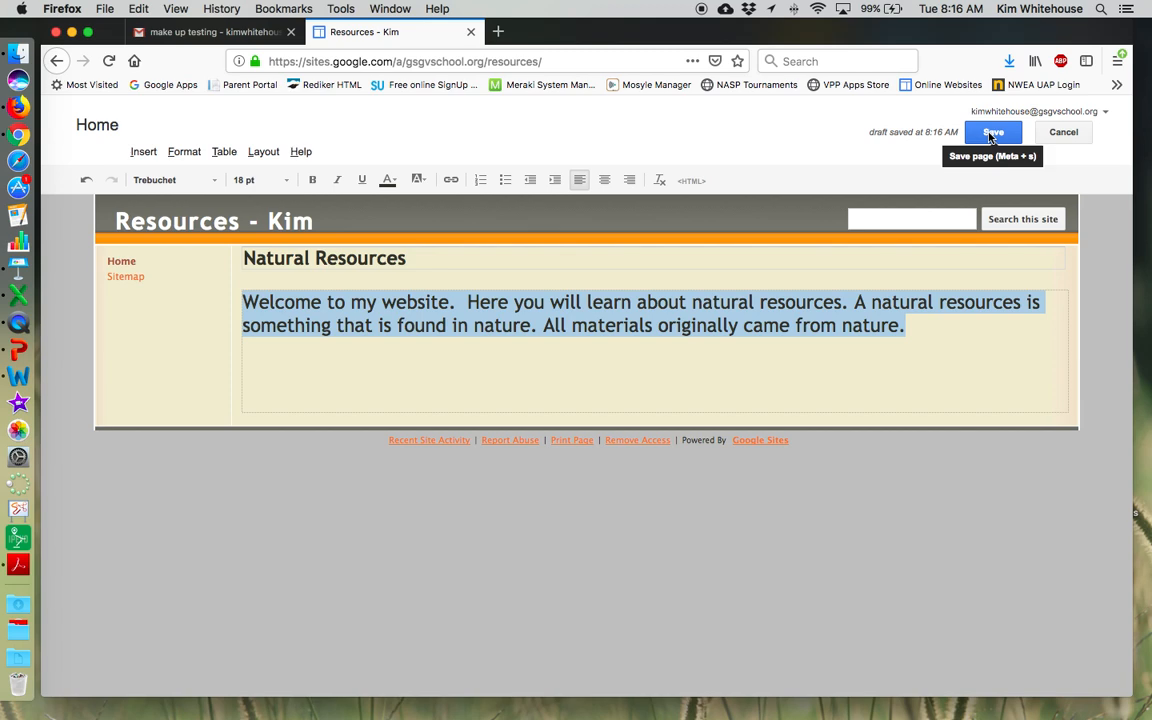
pyautogui.click(993, 132)
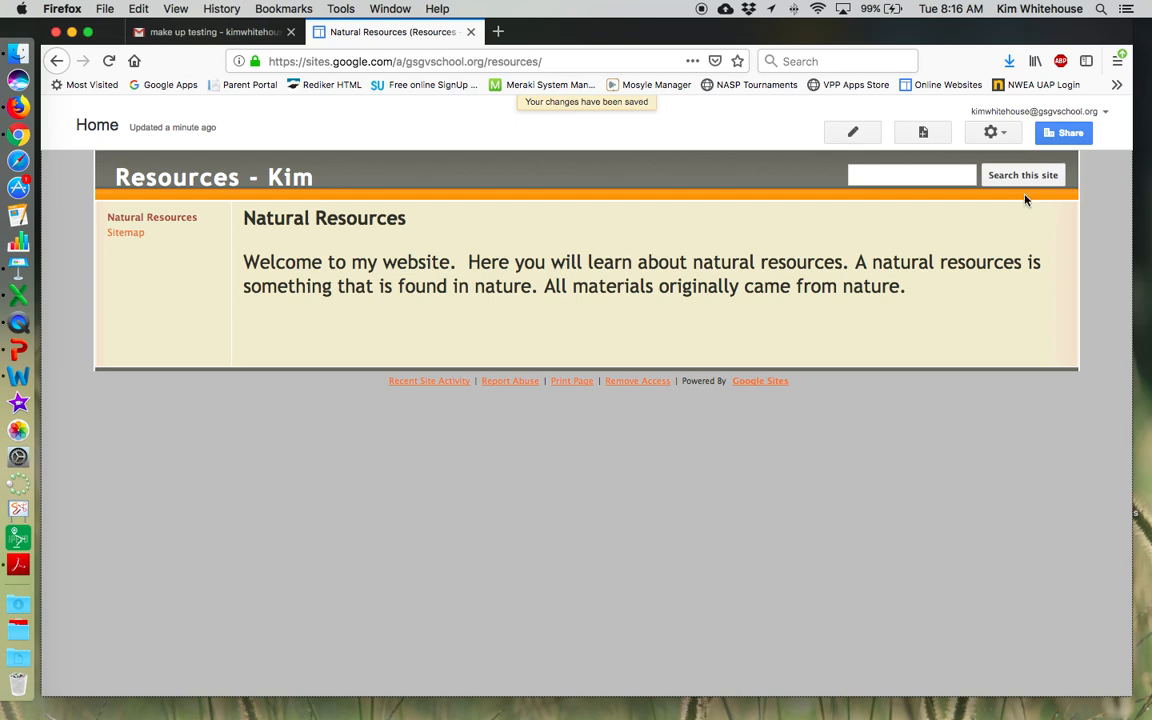
# Create a web page named "Renewable Resources" under the Natural Resources page and save it.
pyautogui.click(932, 134)
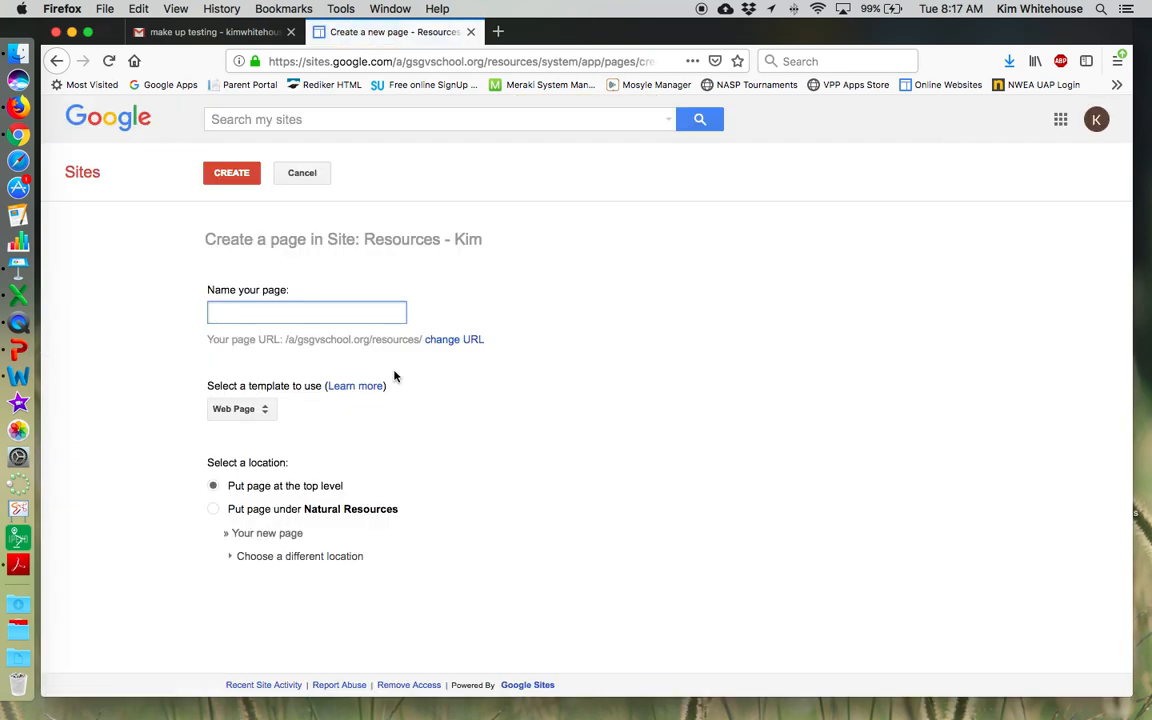
pyautogui.write('Renewable')
pyautogui.write(' Ro')
pyautogui.write('sources')
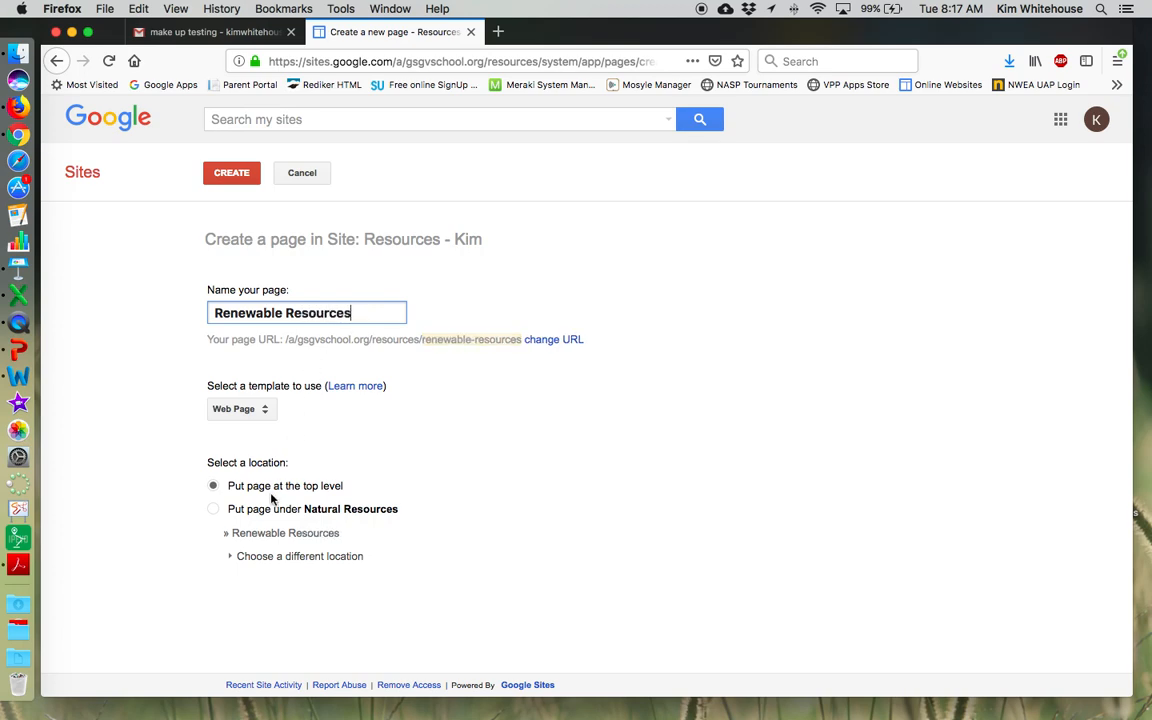
pyautogui.click(218, 511)
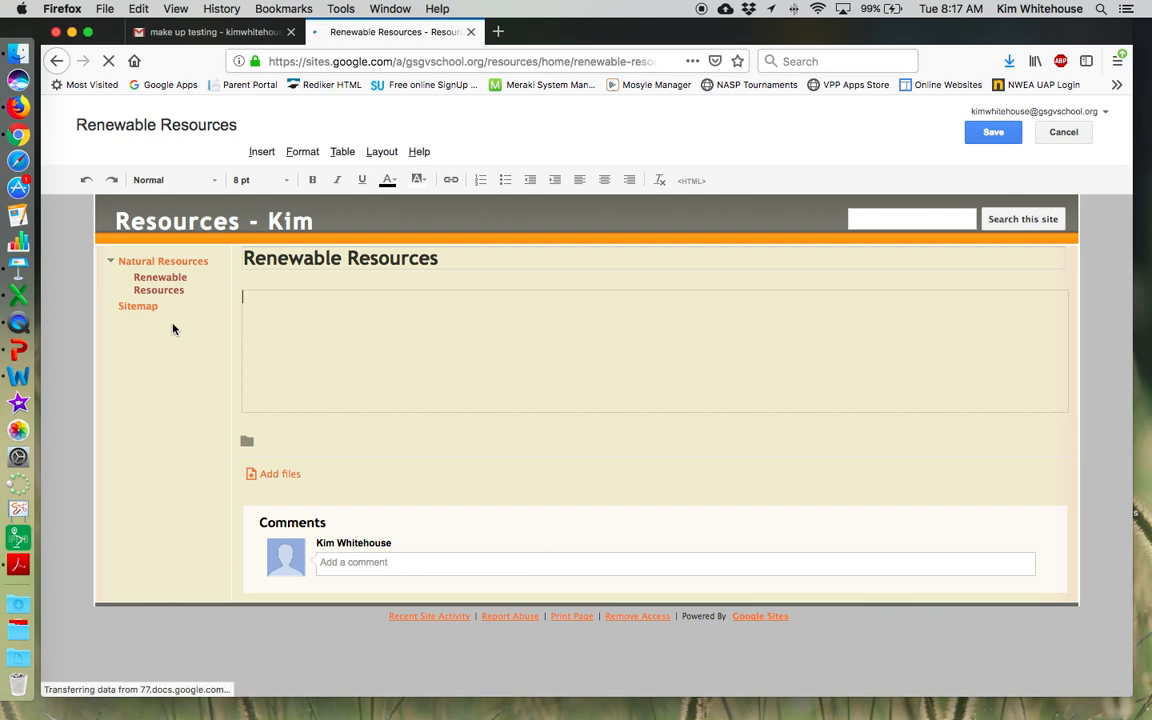
pyautogui.click(1002, 133)
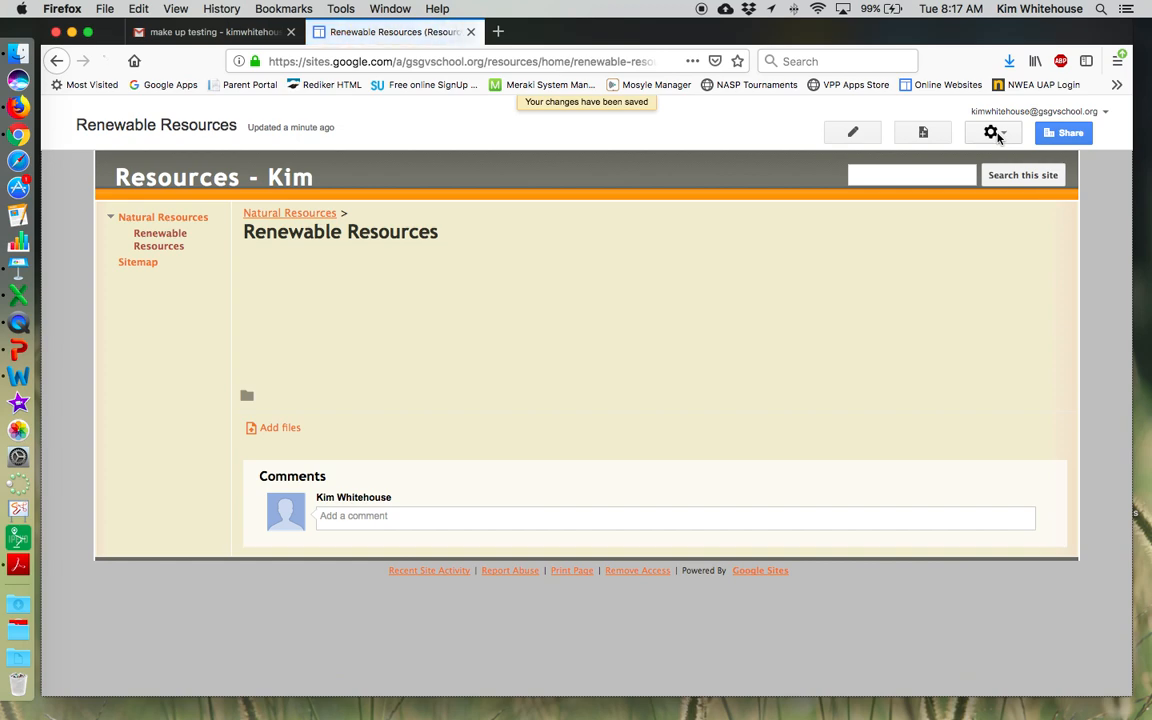
# Create a web page named "Nonrenewable Resources" located under the Natural Resources page.
pyautogui.click(922, 131)
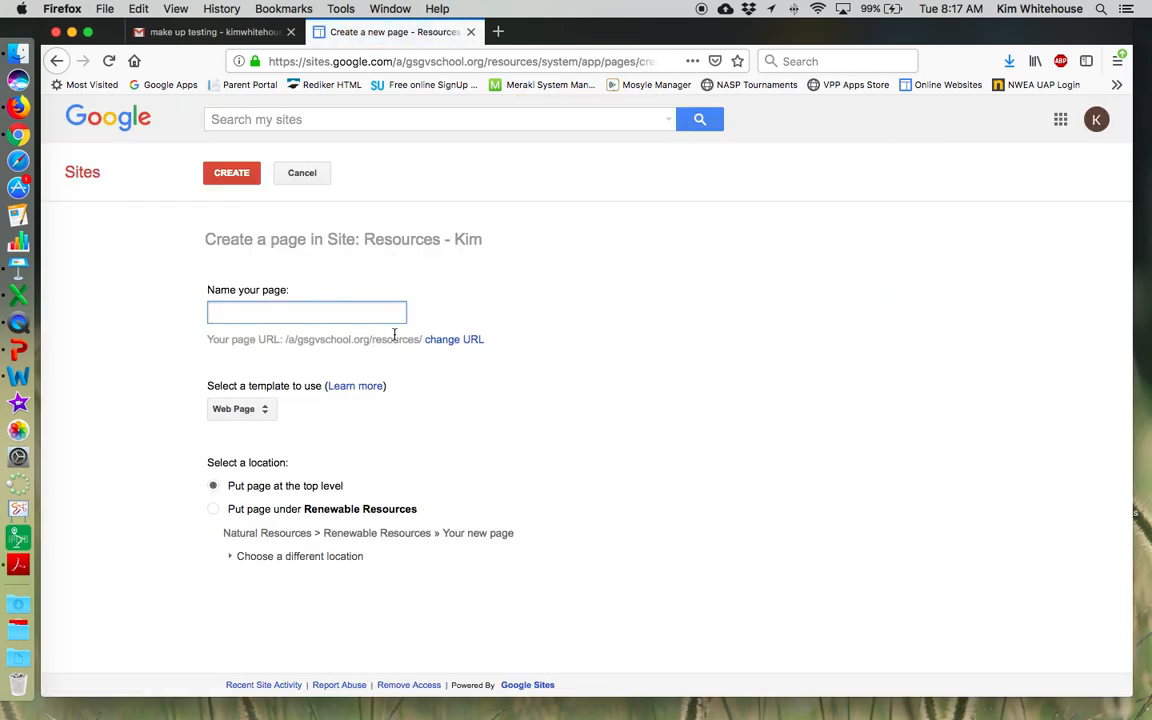
pyautogui.write('Nonrene')
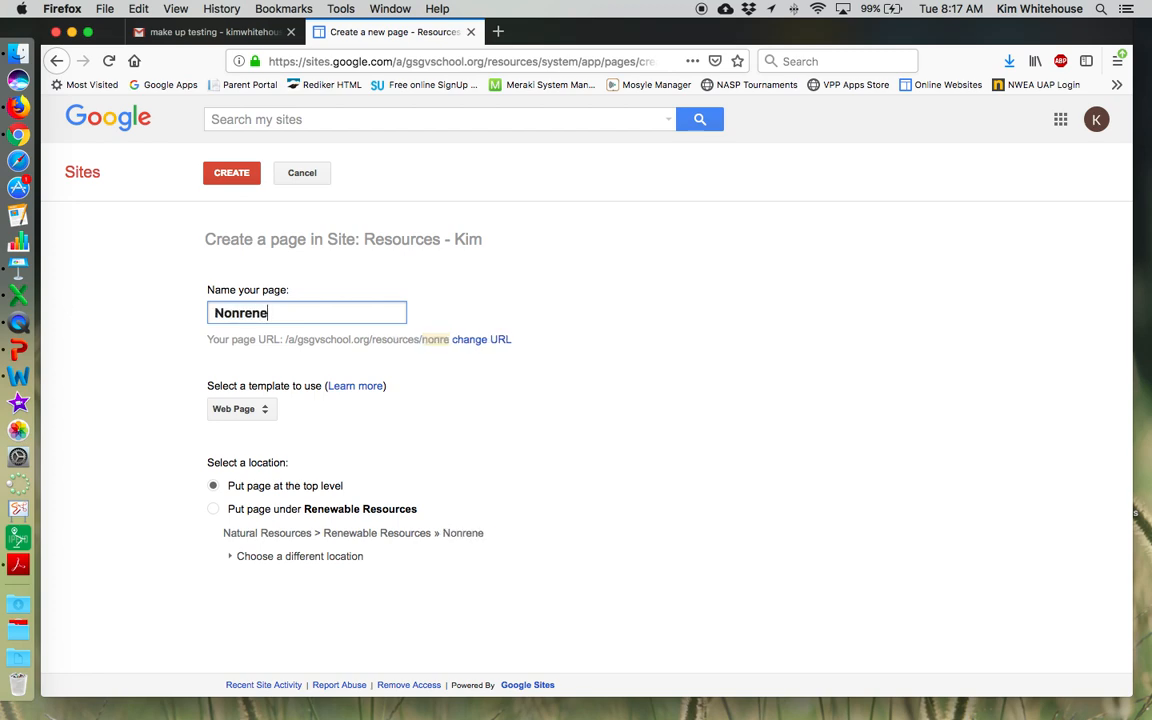
pyautogui.write('wable Resources')
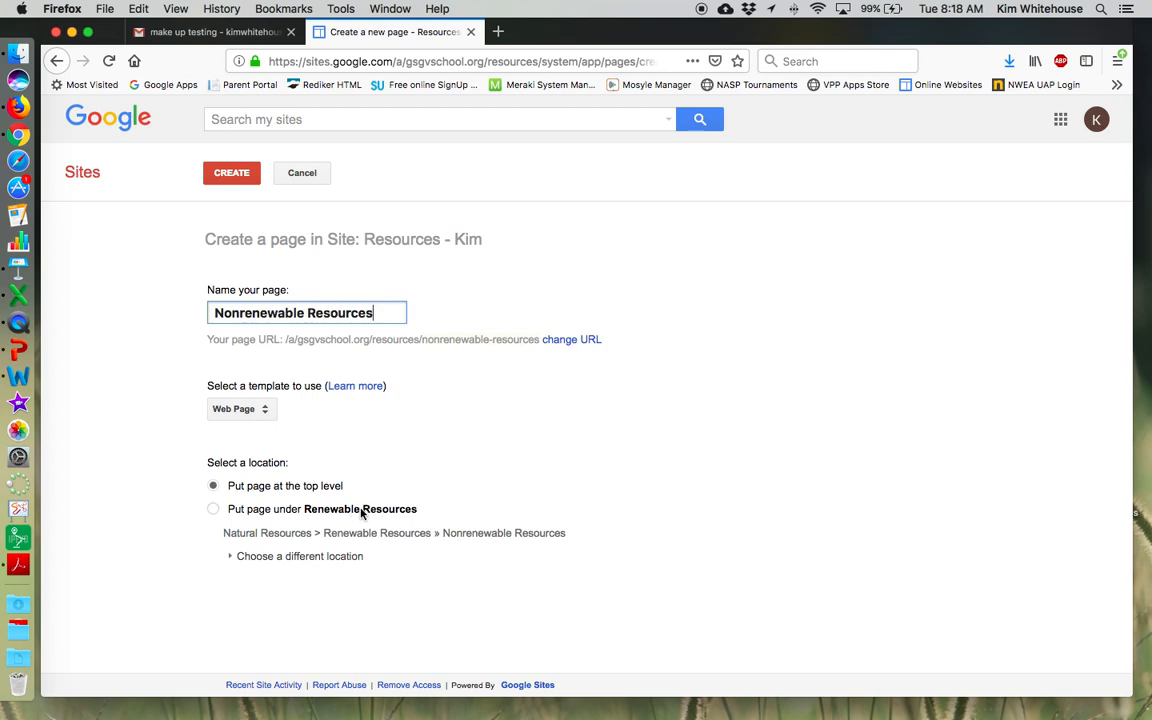
pyautogui.click(257, 557)
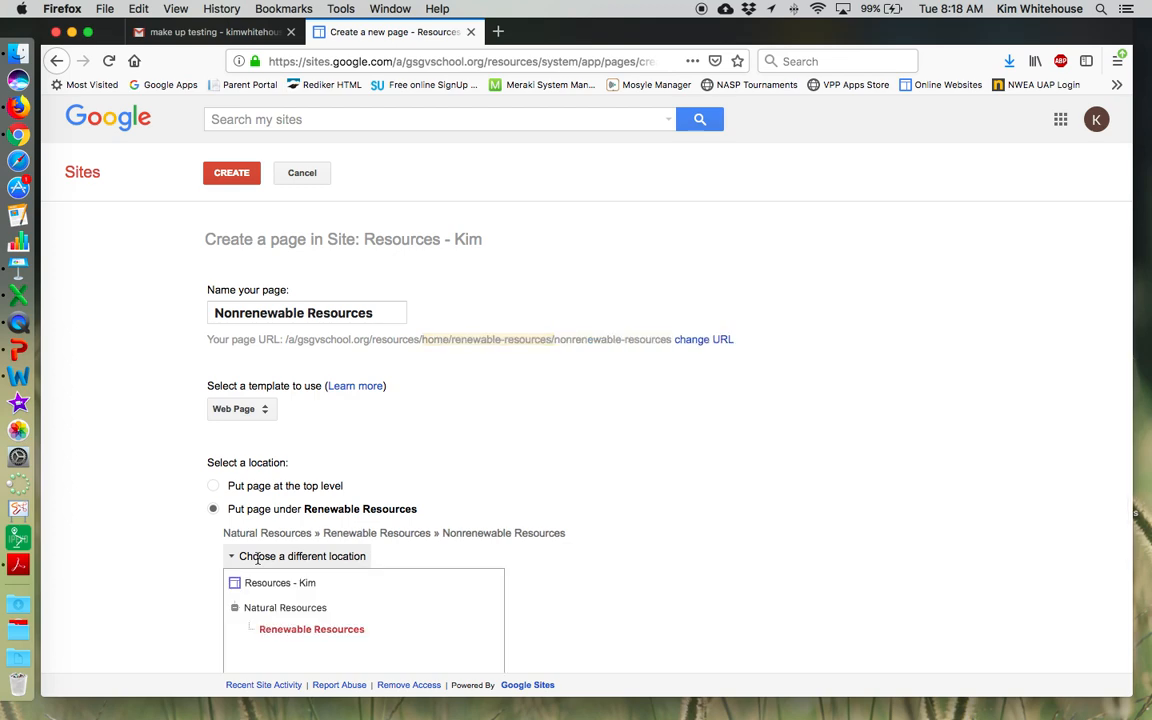
pyautogui.click(281, 610)
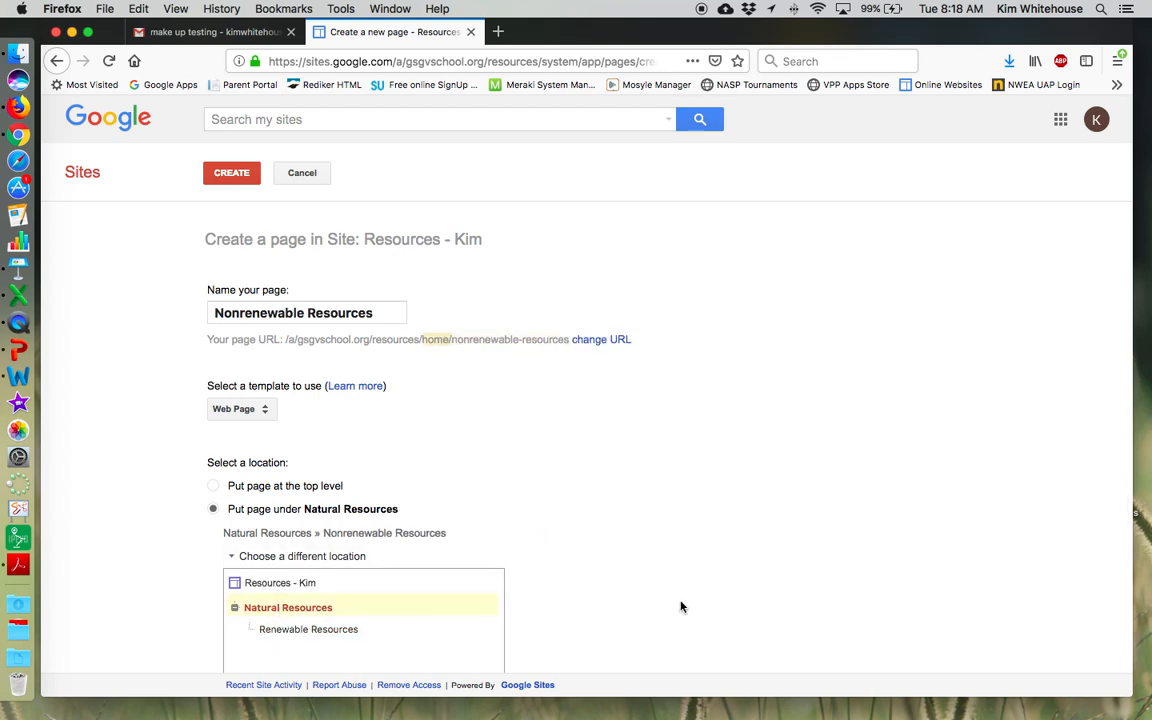
pyautogui.click(231, 176)
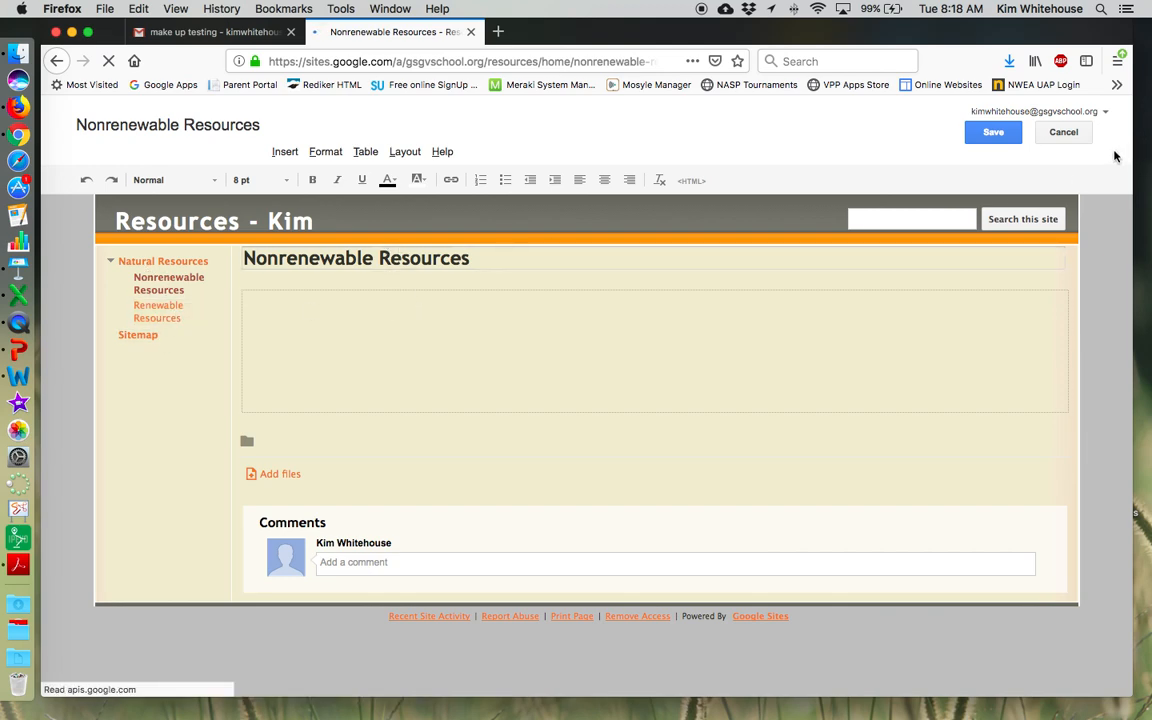
# Save the Nonrenewable Resources page, and create and save a web page named "Resource Protection" under Natural Resources.
pyautogui.click(1009, 139)
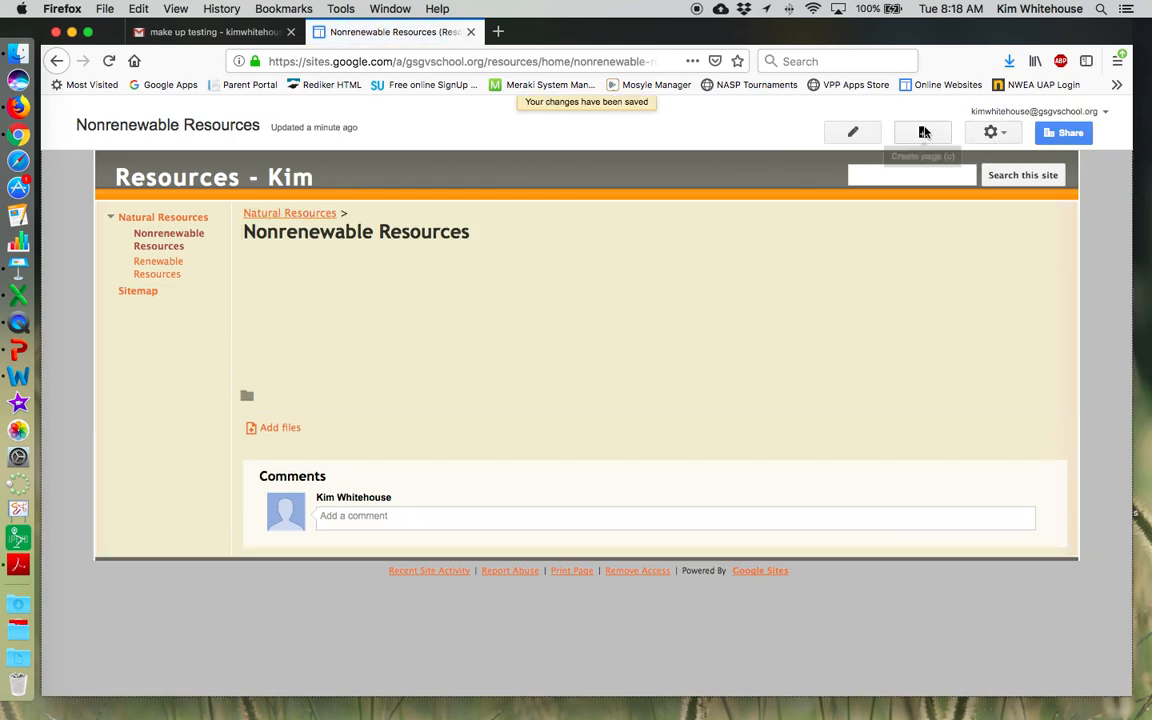
pyautogui.click(924, 133)
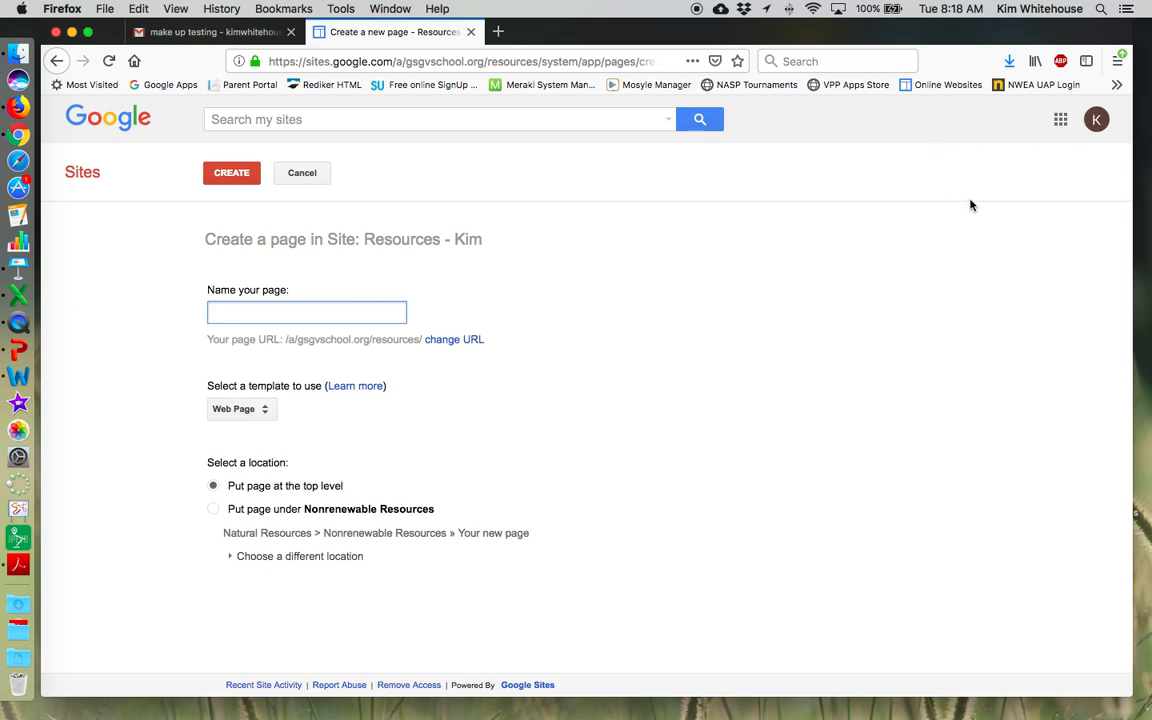
pyautogui.write('Resource Protection')
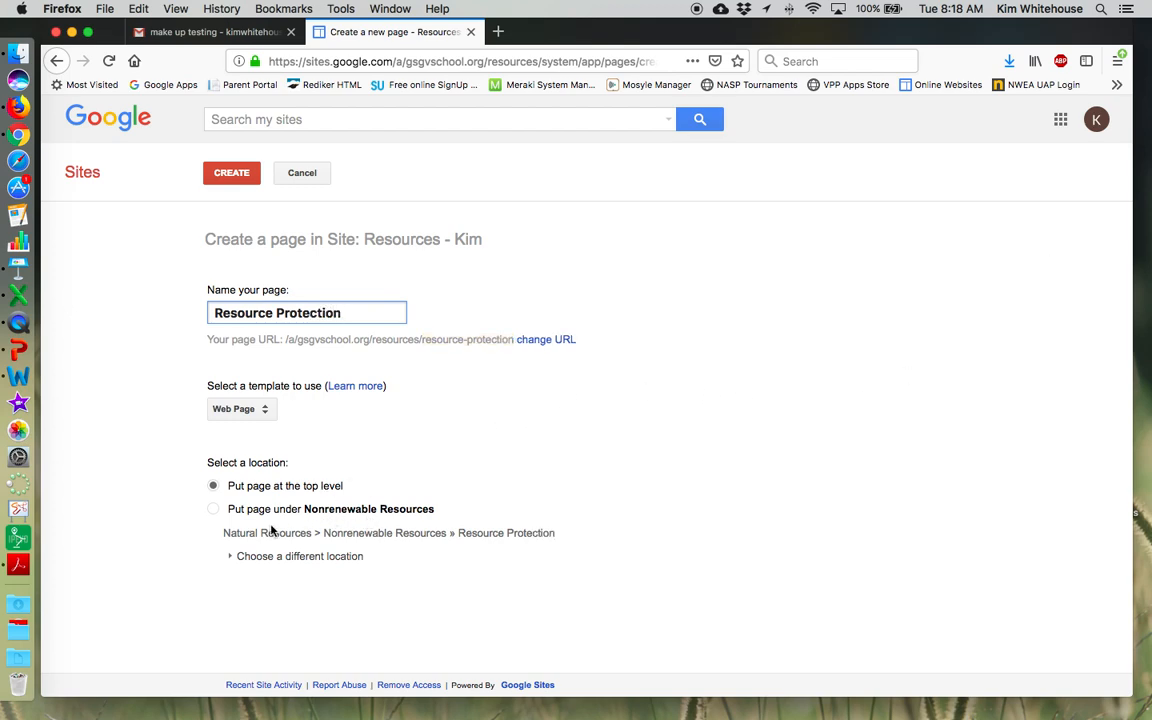
pyautogui.click(224, 509)
pyautogui.click(275, 558)
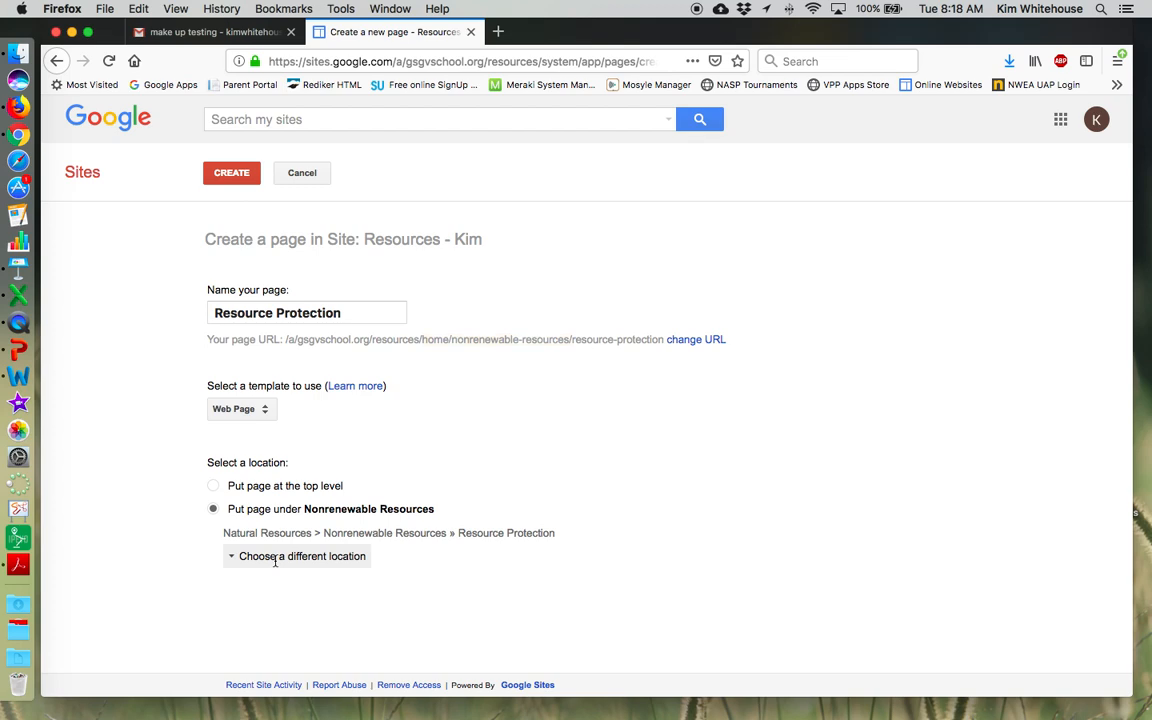
pyautogui.click(265, 608)
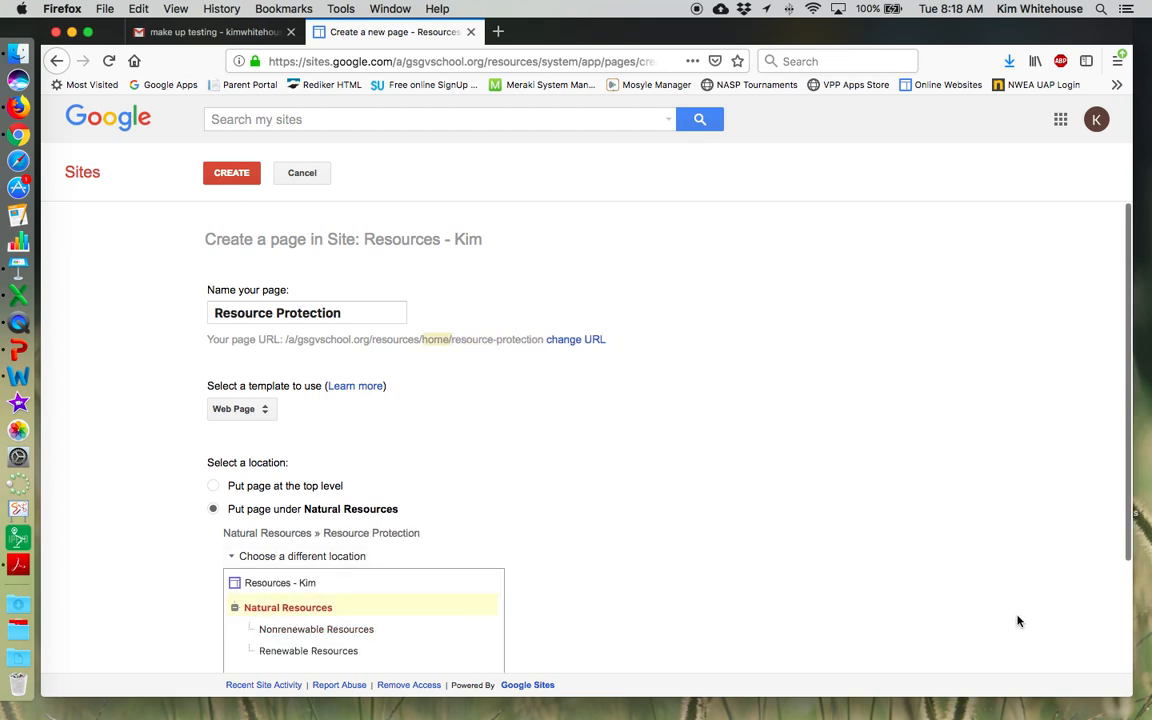
pyautogui.click(231, 172)
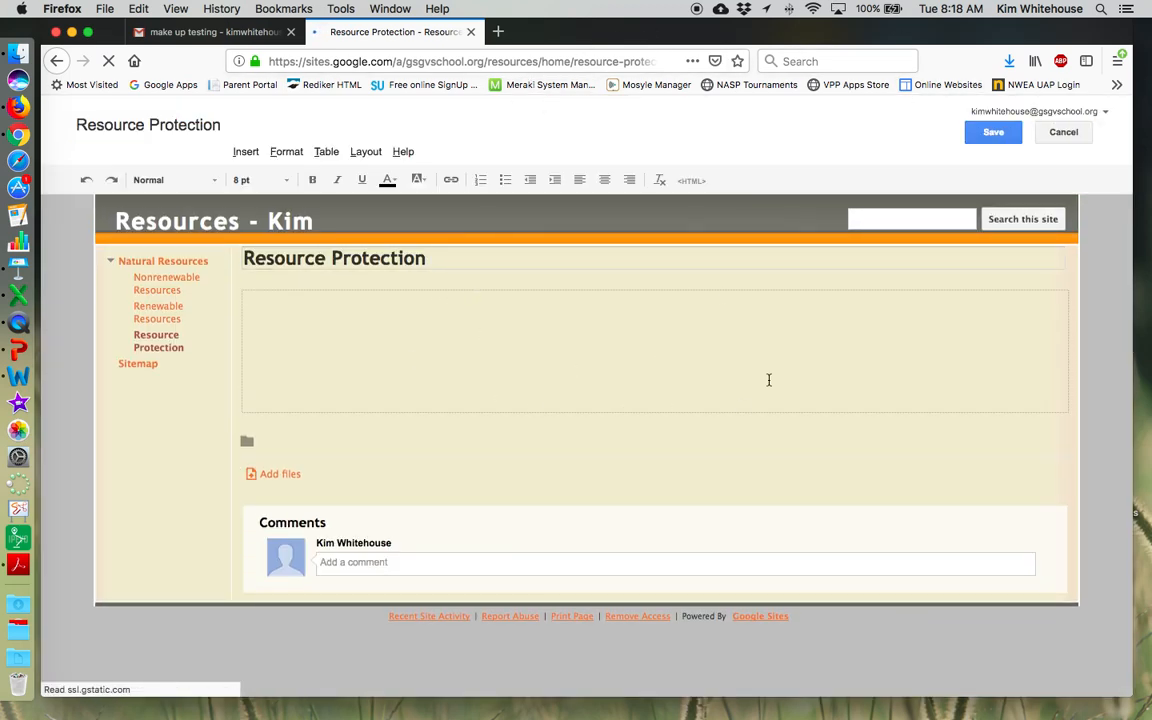
pyautogui.click(993, 133)
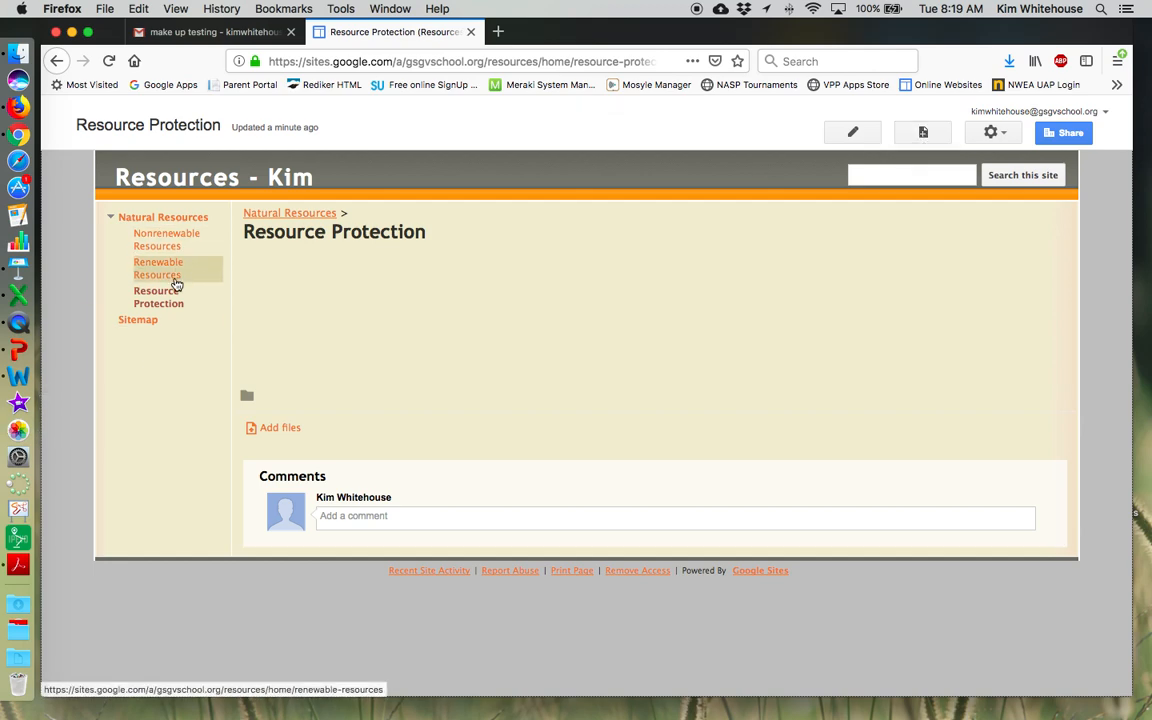
# Create a web page named "Fossil Fuels" located under the Nonrenewable Resources page and save it.
pyautogui.click(923, 132)
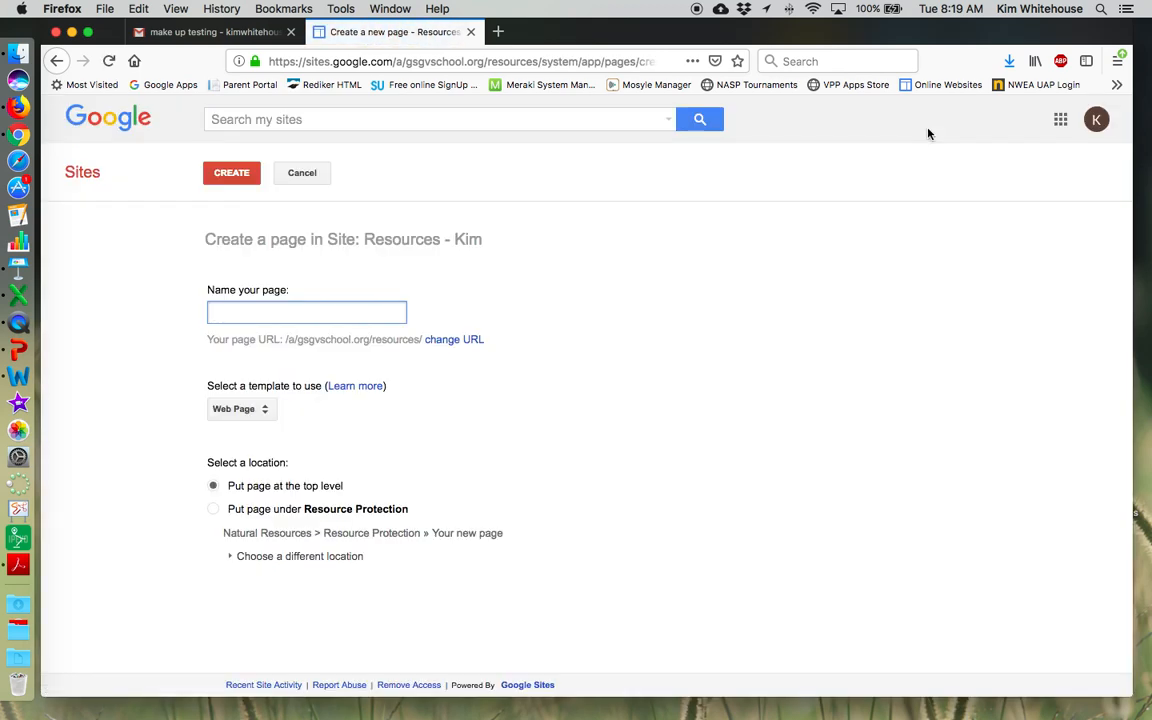
pyautogui.write('Fossil Fuels')
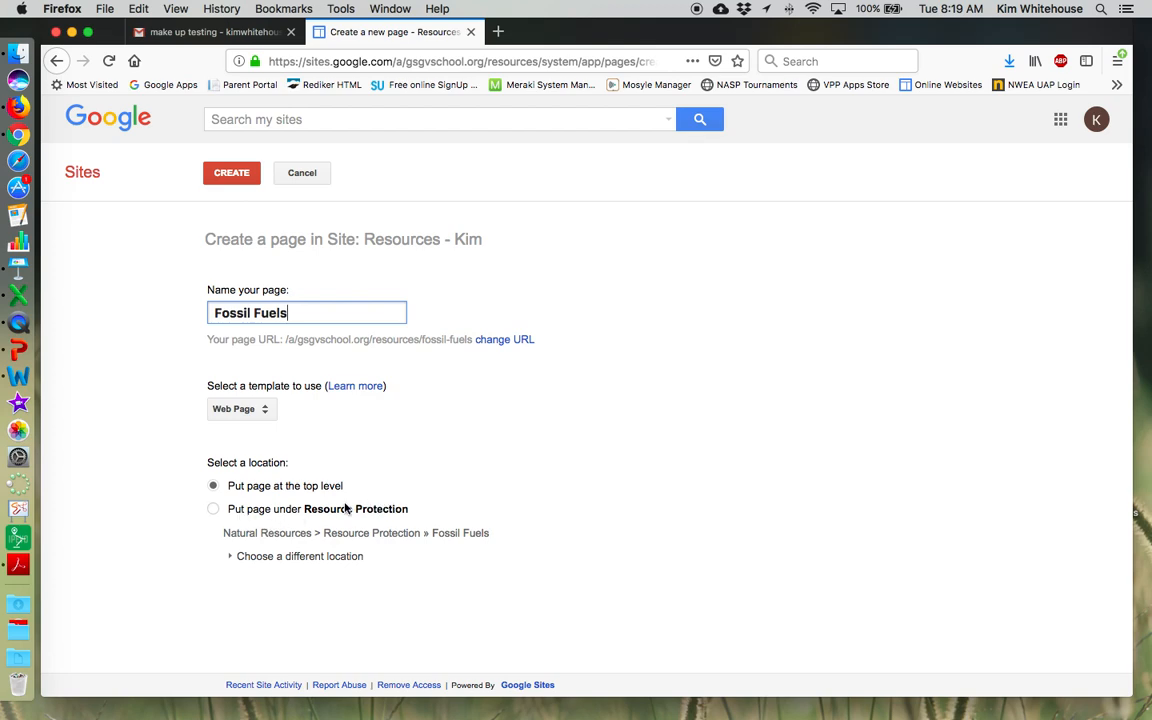
pyautogui.click(213, 509)
pyautogui.click(302, 557)
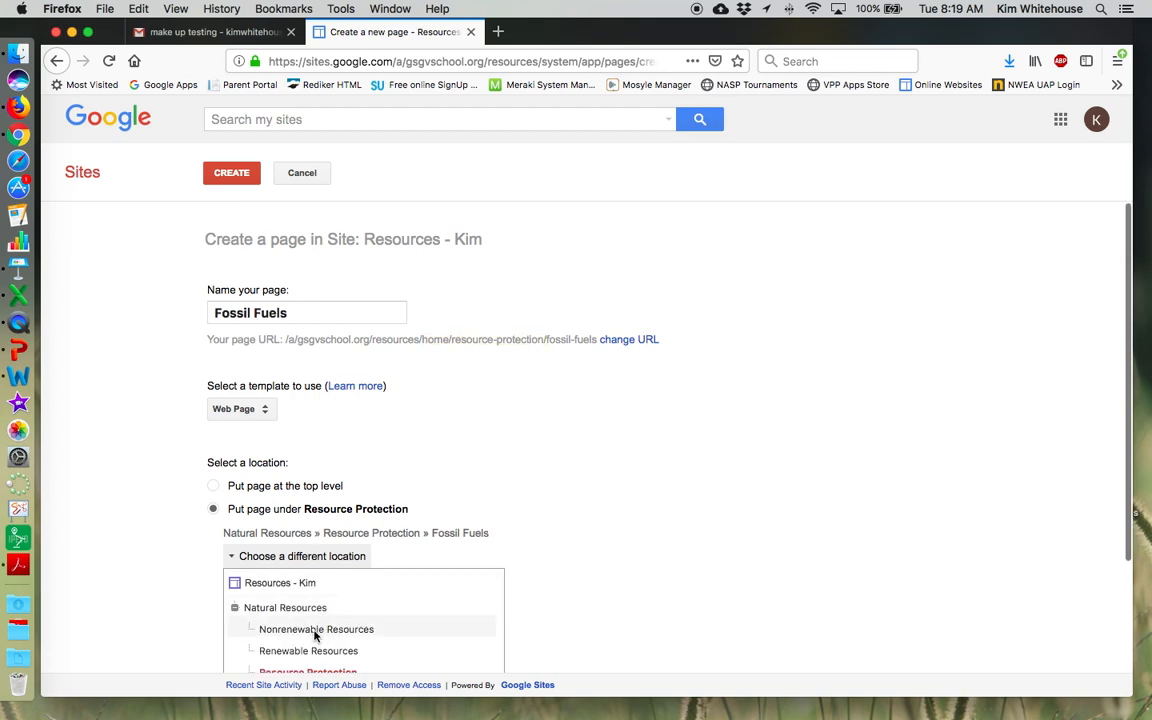
pyautogui.click(316, 632)
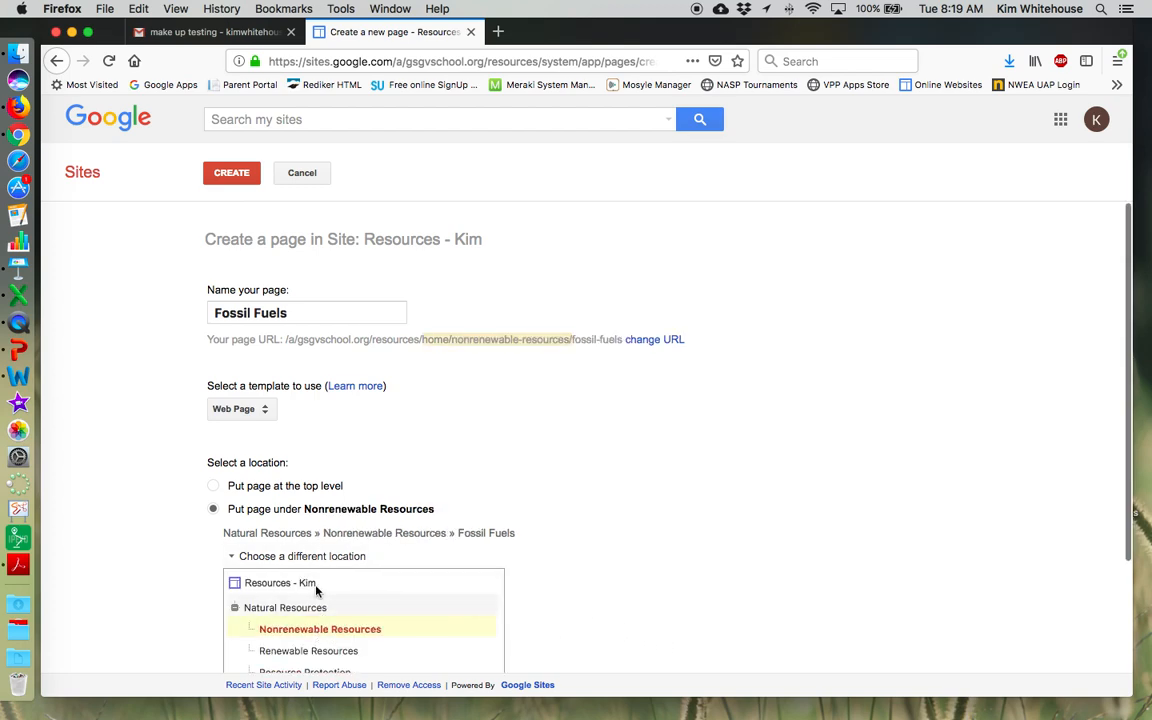
pyautogui.click(237, 175)
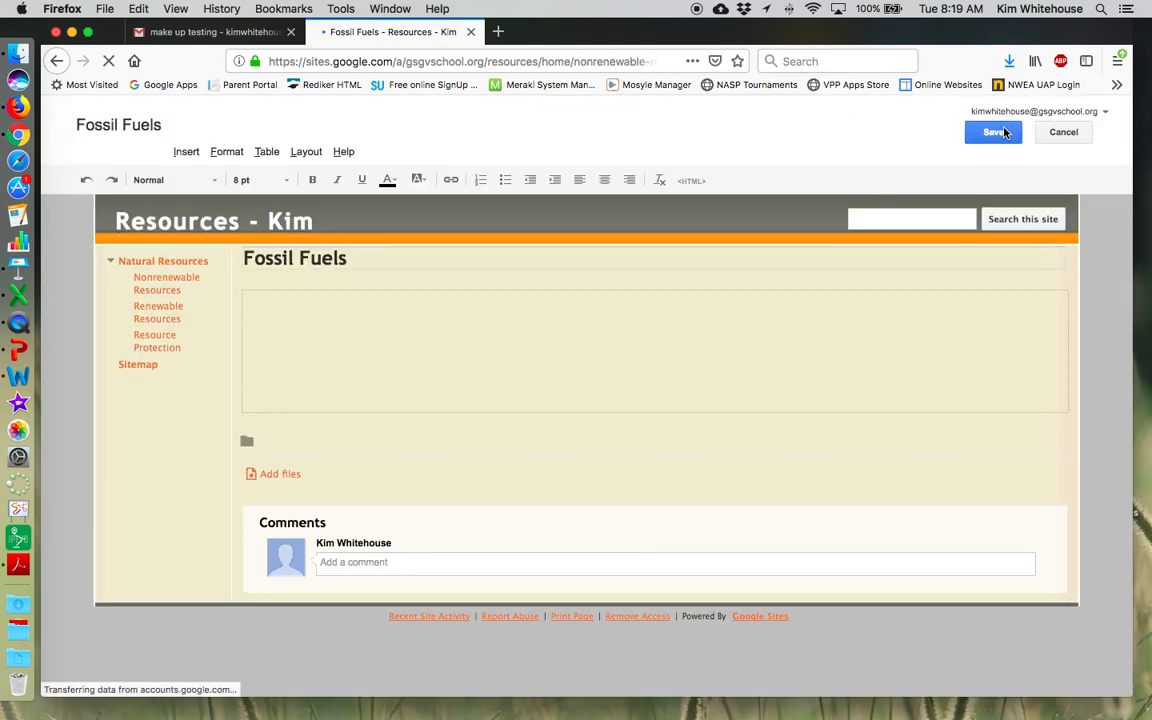
pyautogui.click(1000, 132)
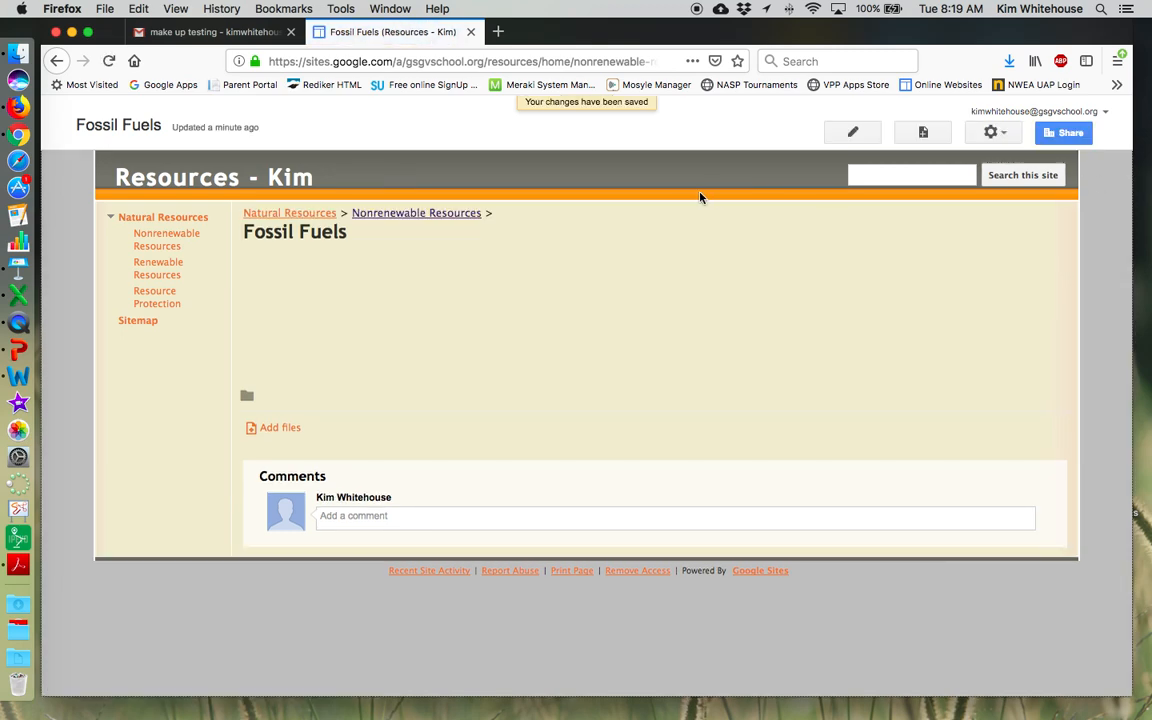
# Create a web page named "Wind Energy" located under the Fossil Fuels page and save it.
pyautogui.click(932, 138)
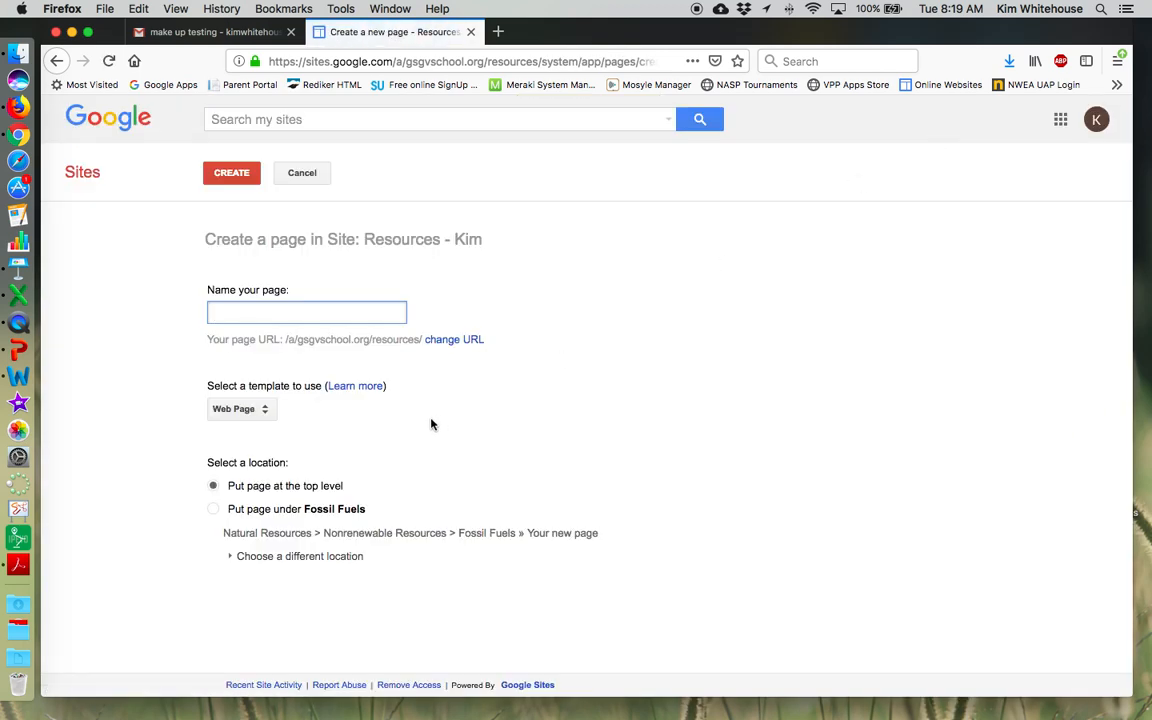
pyautogui.write('Wind')
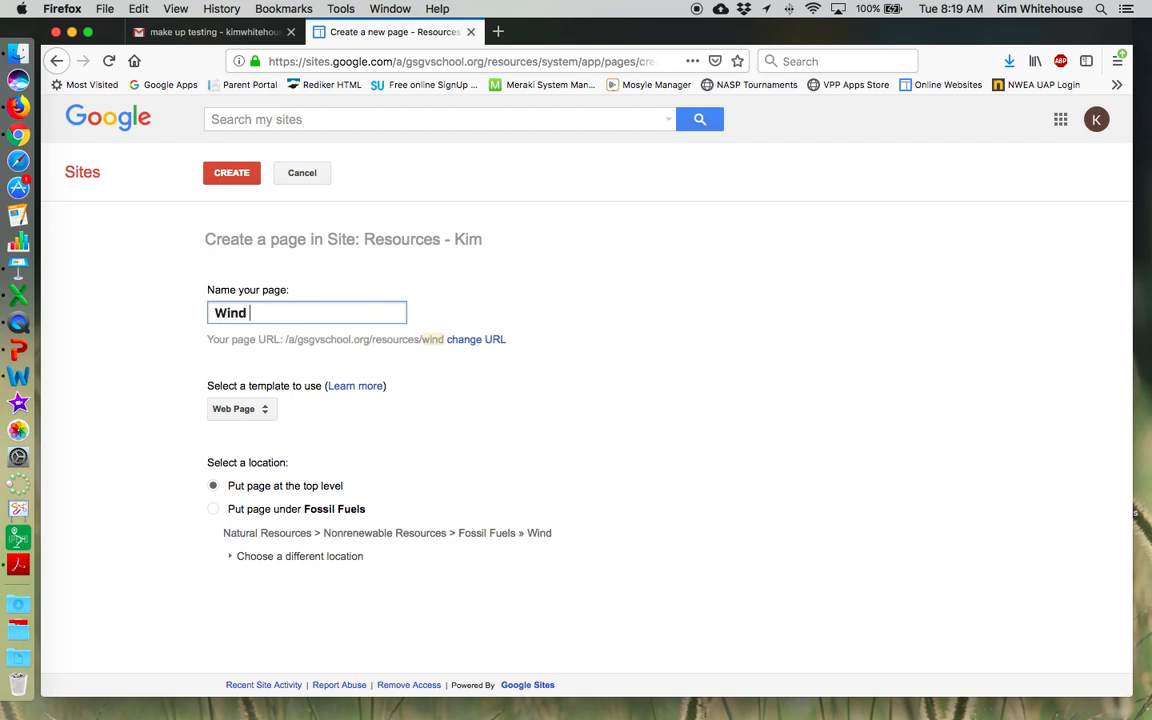
pyautogui.write(' Enef')
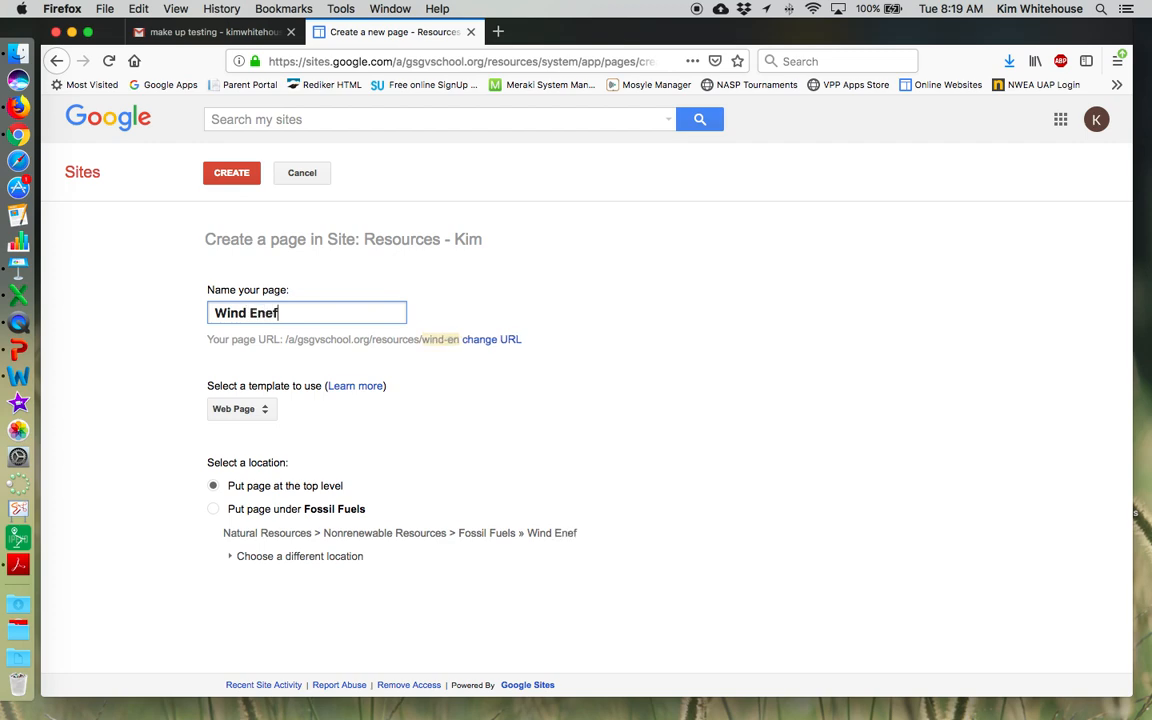
pyautogui.write('gy')
pyautogui.press('BackSpace')
pyautogui.press('BackSpace')
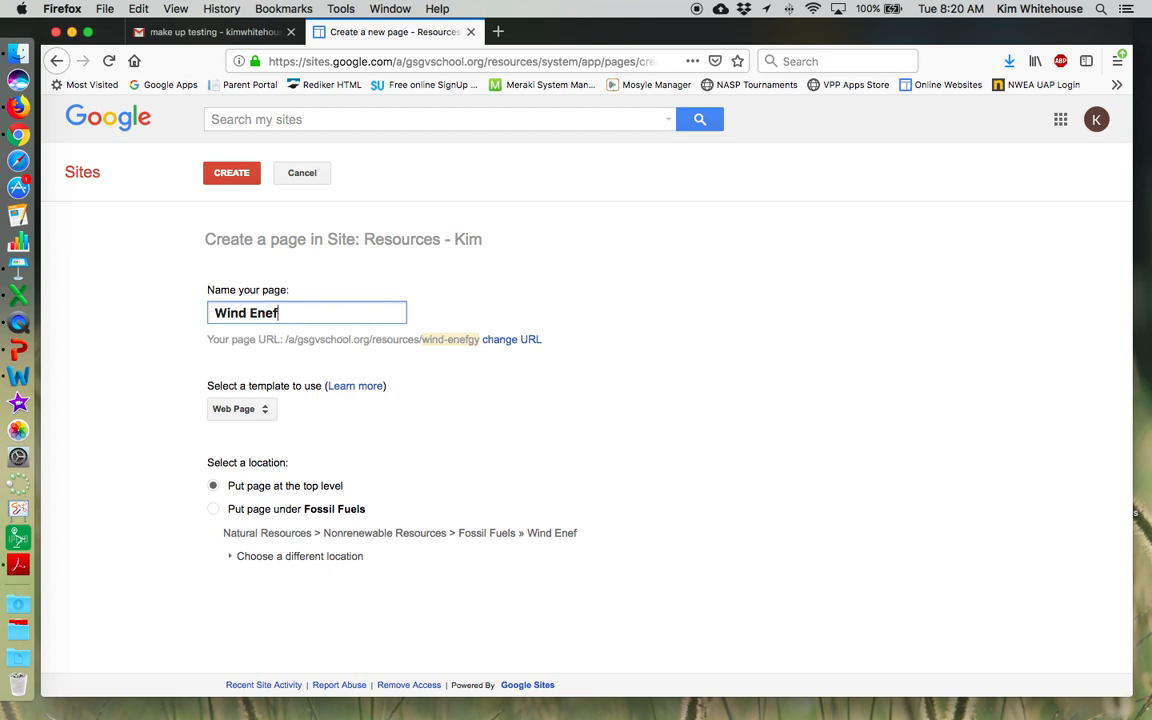
pyautogui.write('rgy')
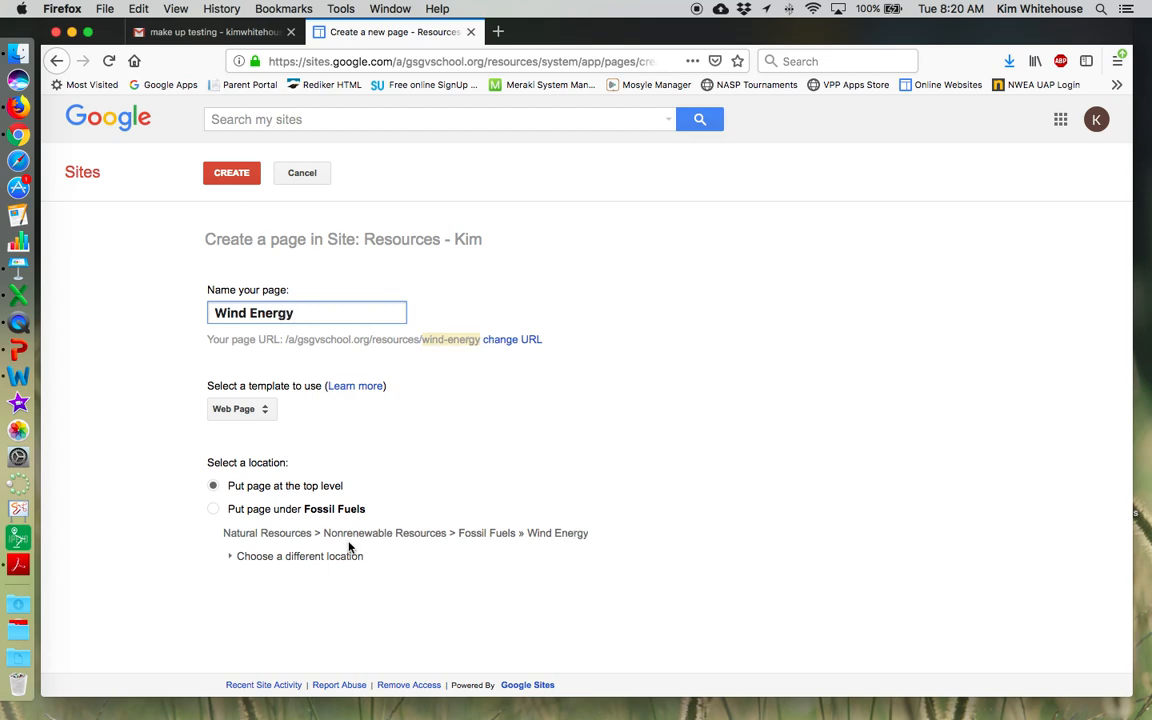
pyautogui.click(213, 509)
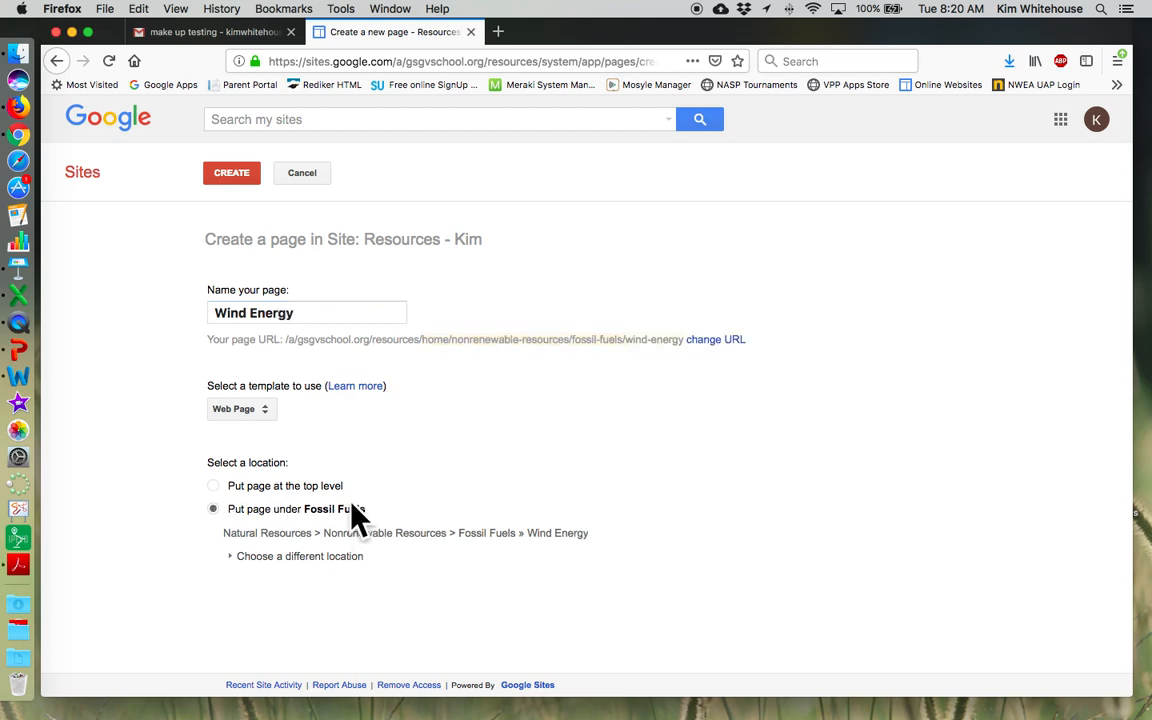
pyautogui.click(224, 176)
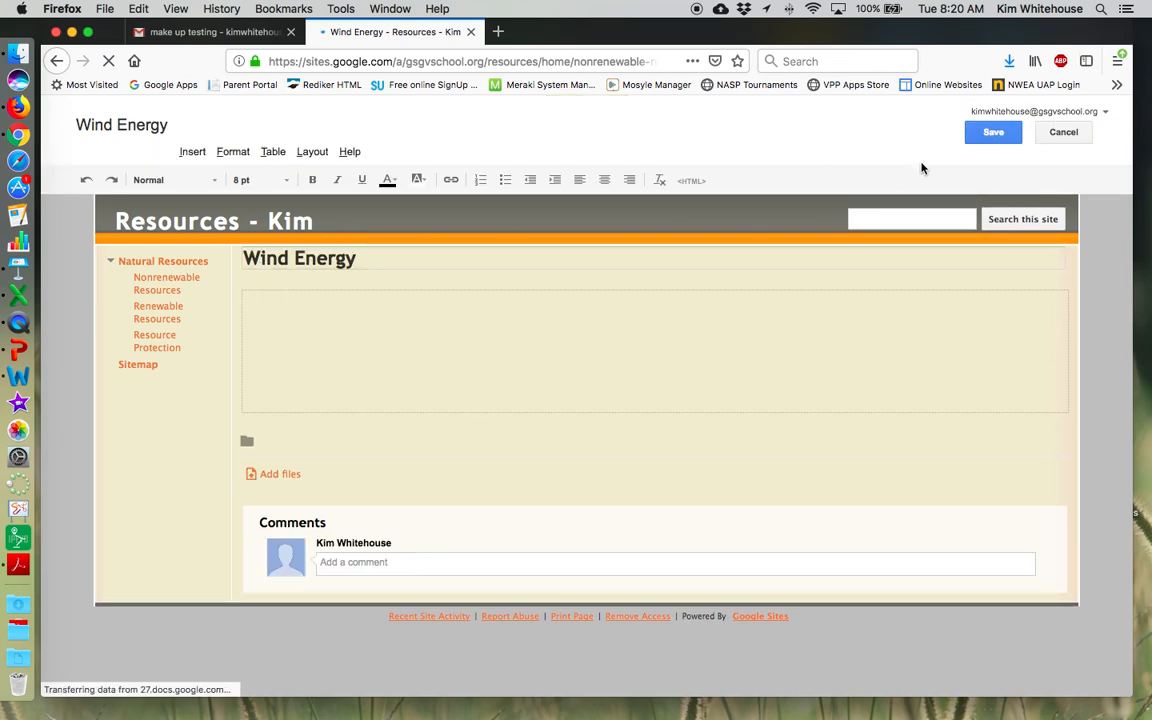
pyautogui.click(1004, 134)
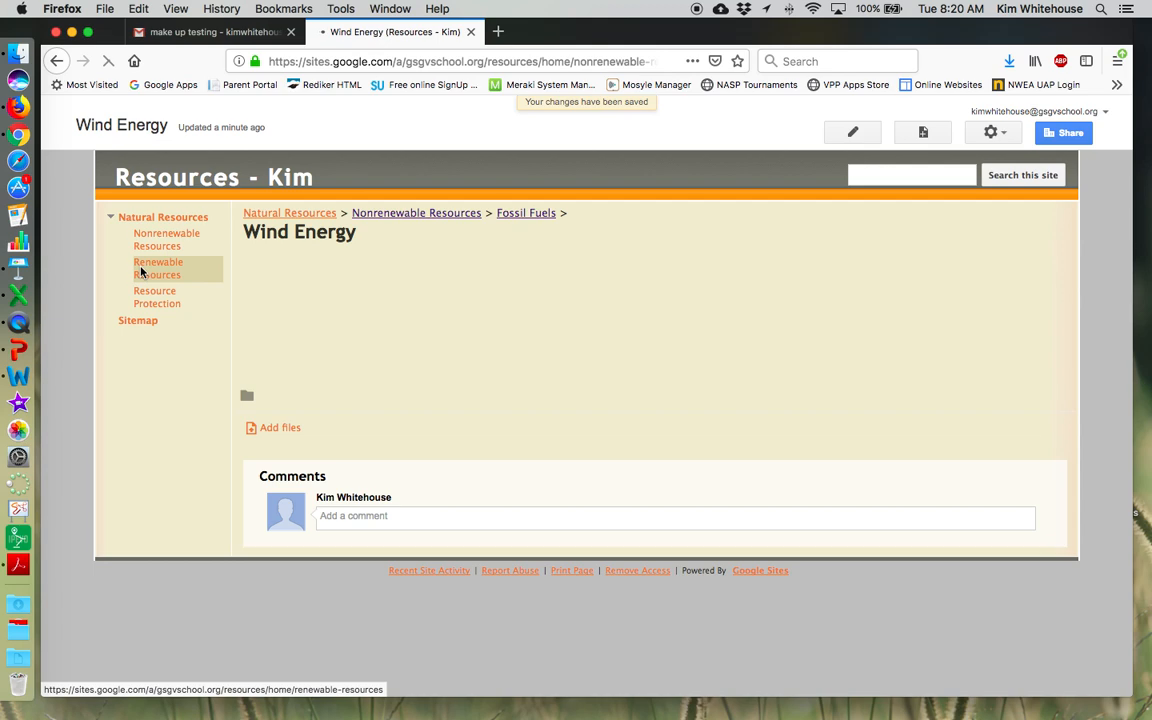
# Check the subpages of Renewable Resources and Nonrenewable Resources, following the subpage links through Fossil Fuels to Wind Energy.
pyautogui.click(148, 274)
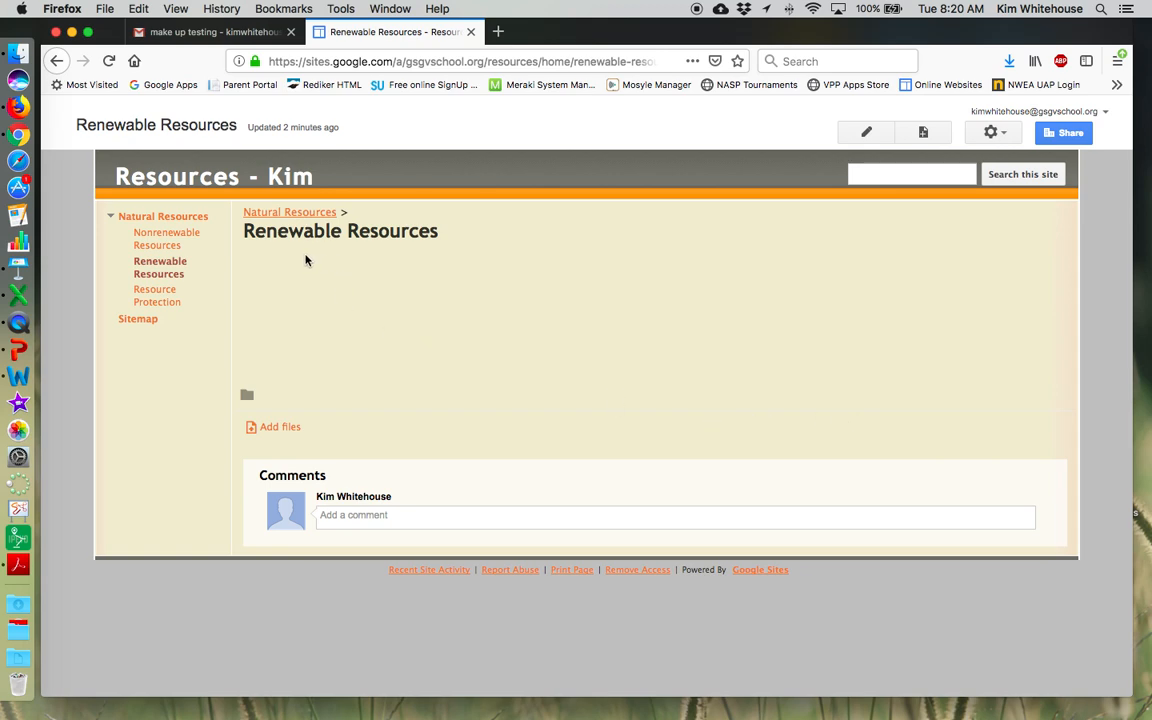
pyautogui.click(162, 237)
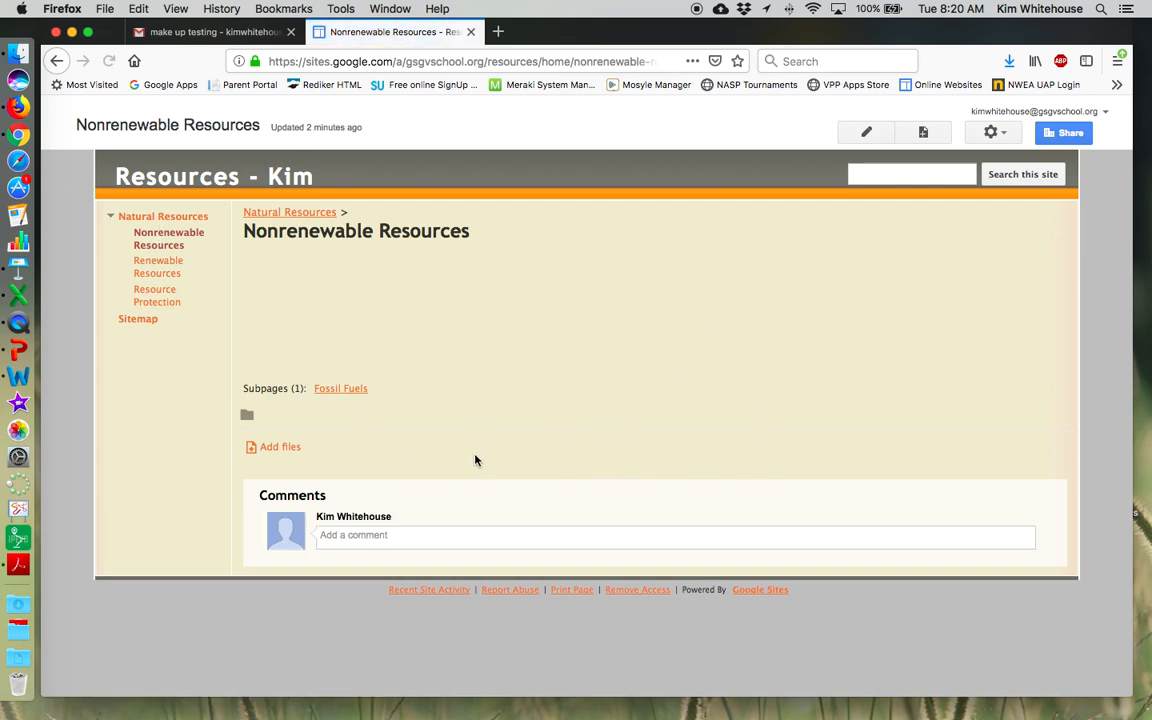
pyautogui.click(335, 390)
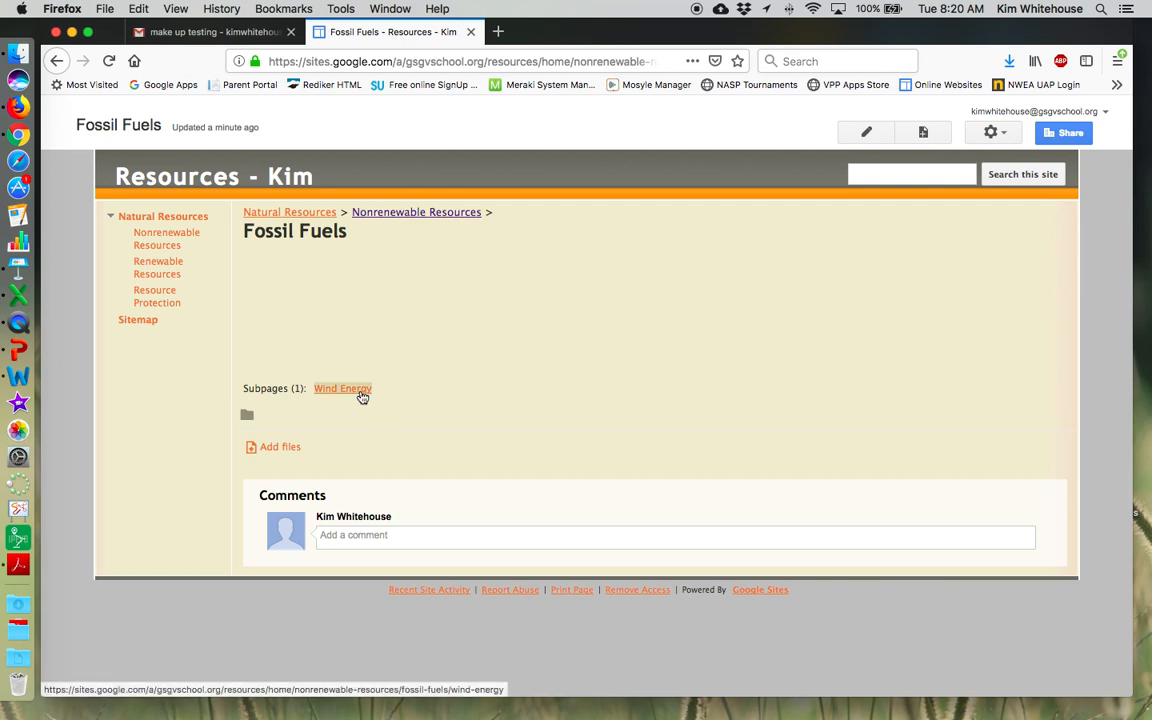
pyautogui.click(361, 392)
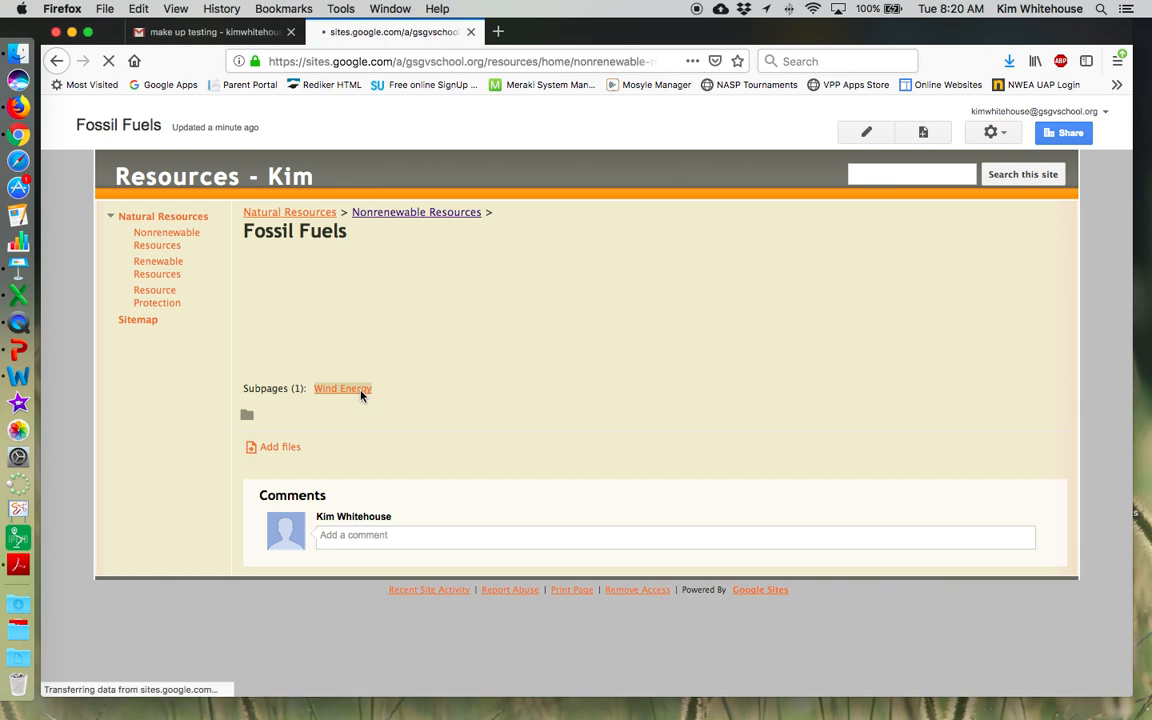